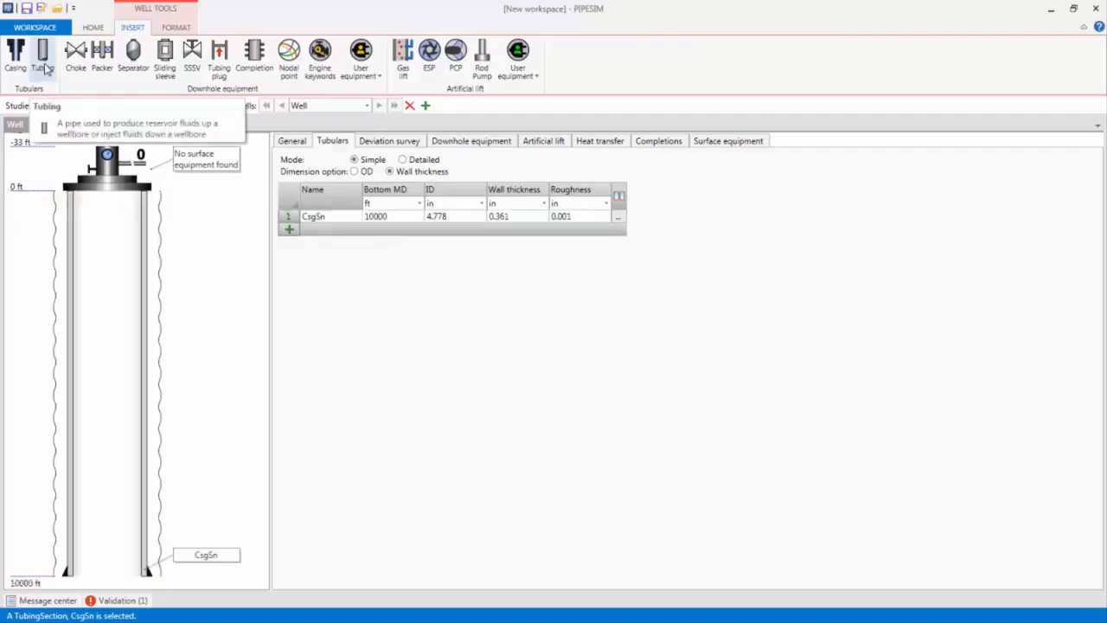
- Add a tubing string and assign the casing the first API catalog entry with 7 in OD, 5.92 in ID and 0.54 in thickness
left_click(286, 232)
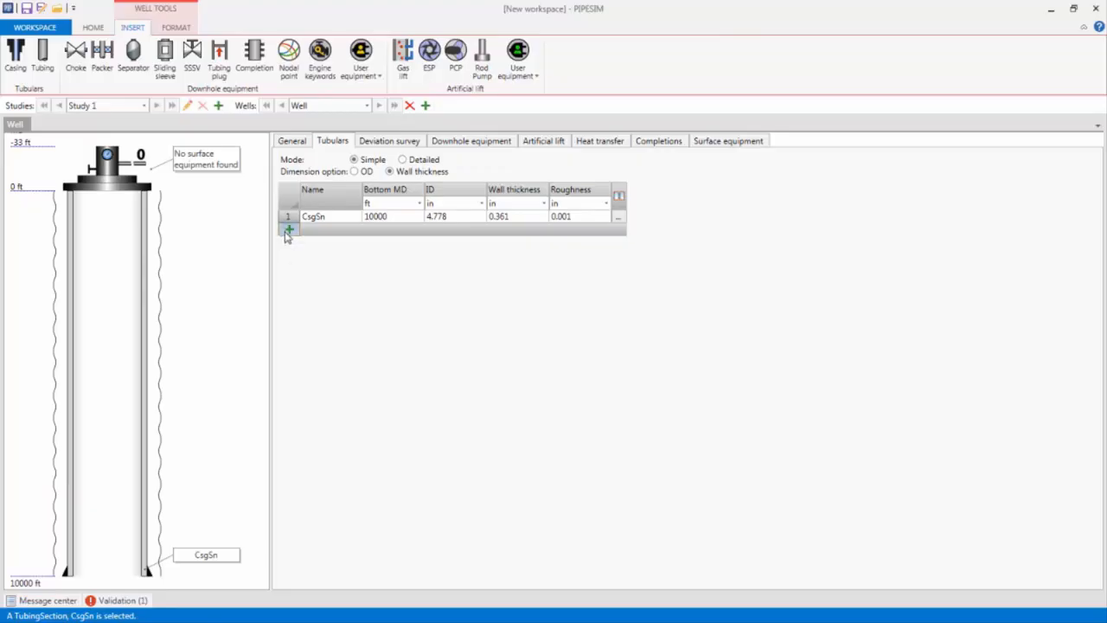
left_click(614, 215)
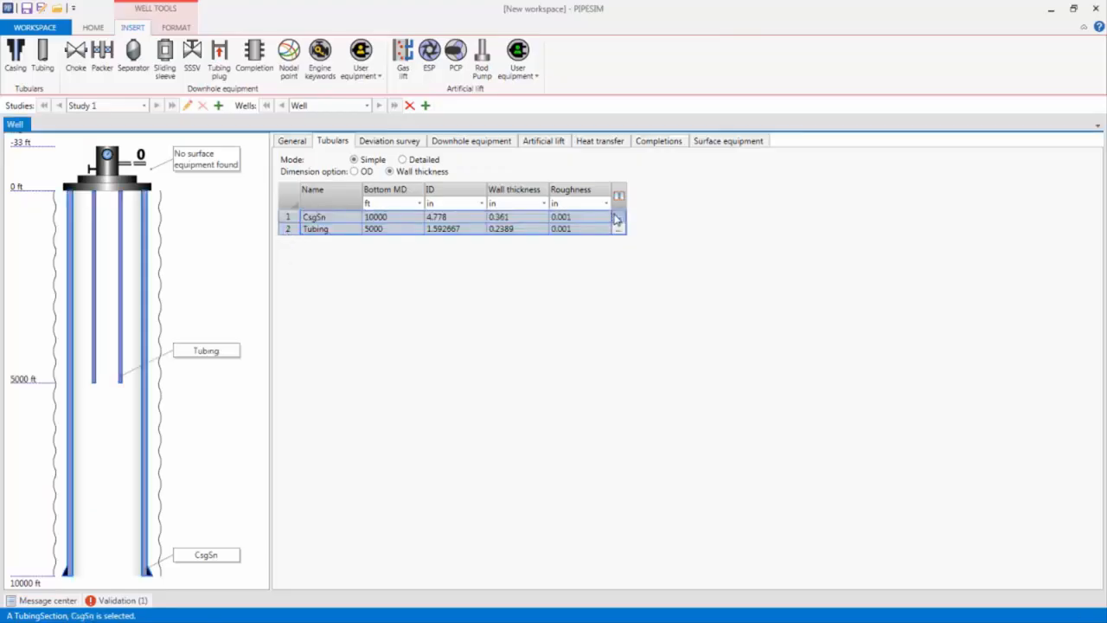
left_click(614, 217)
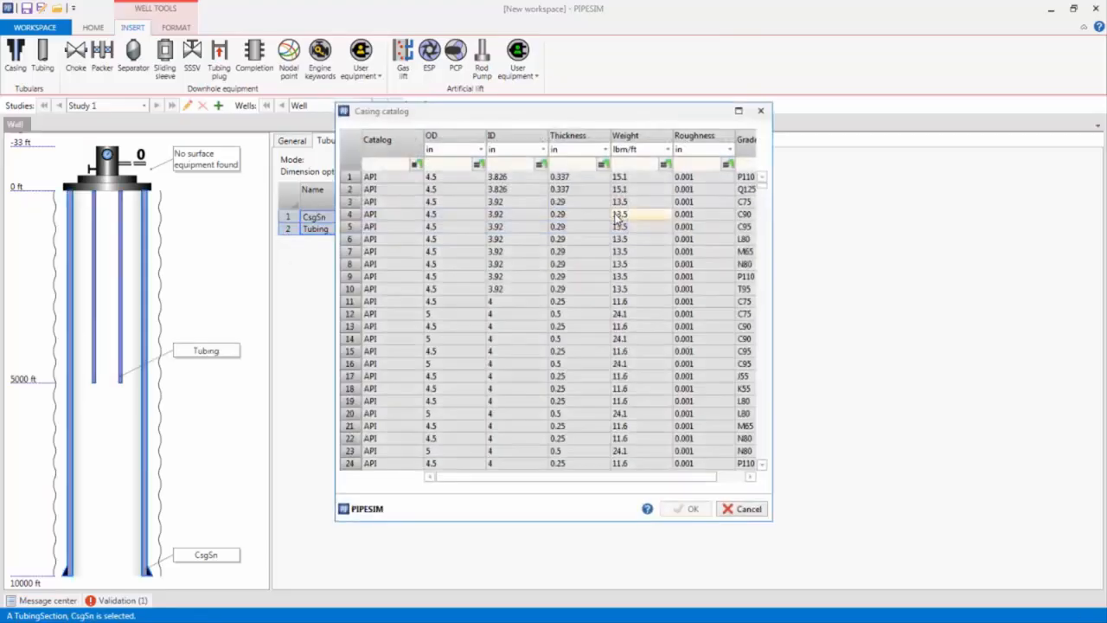
left_click(452, 164)
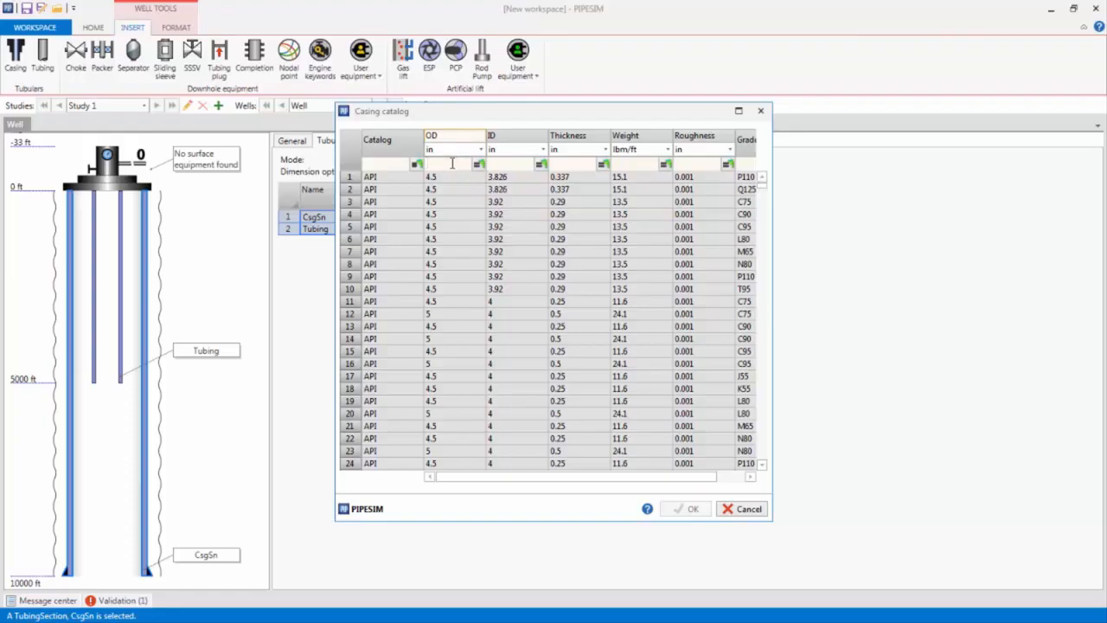
type("7")
left_click(450, 177)
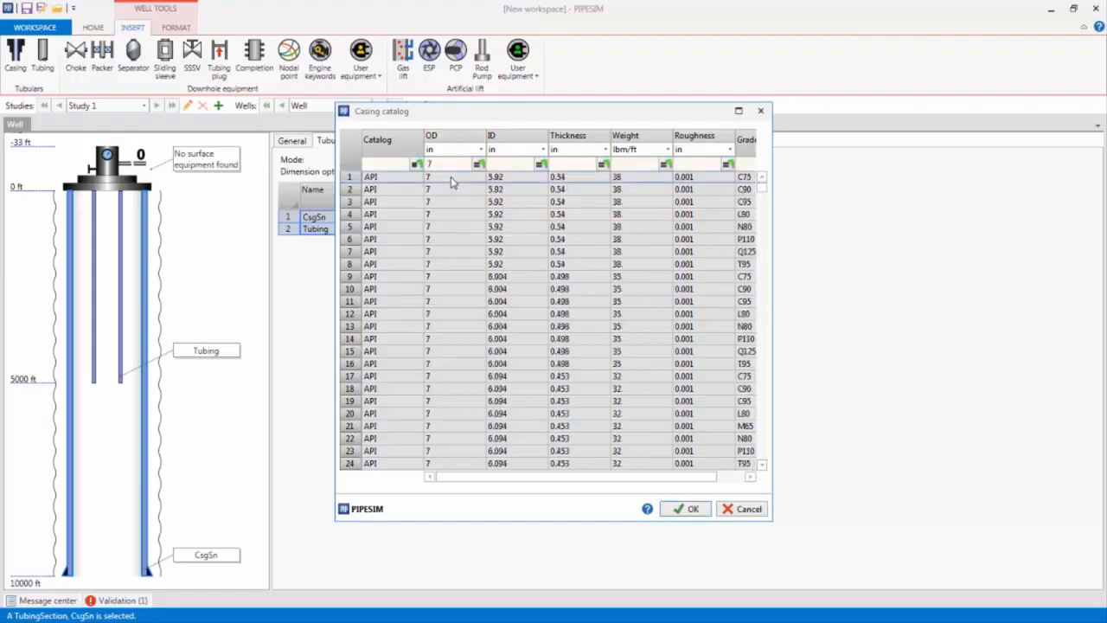
left_click(679, 510)
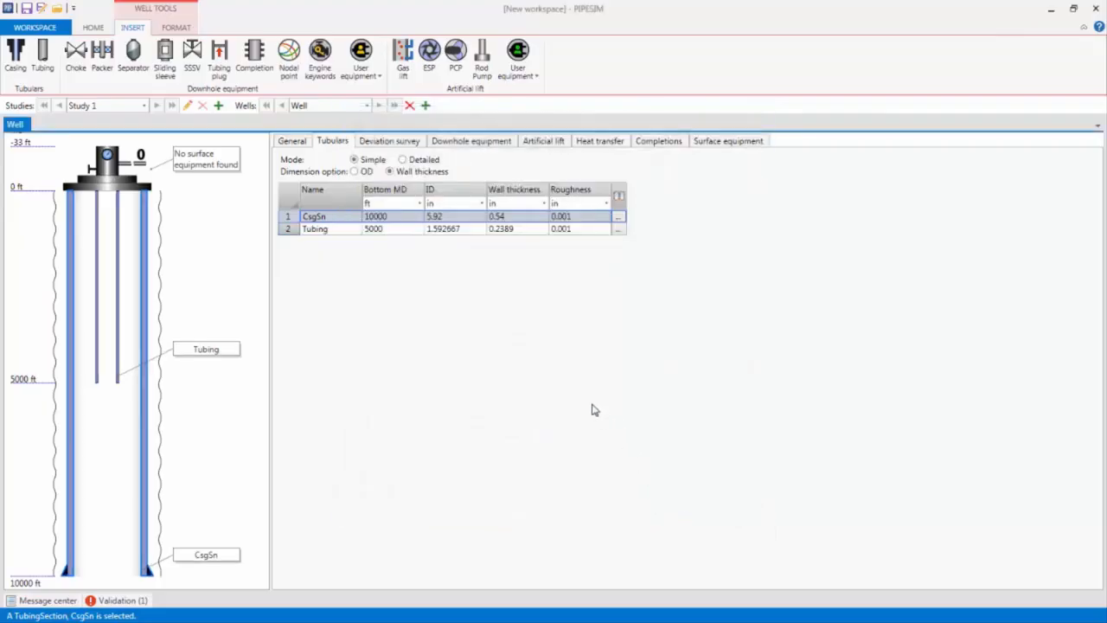
- Set the tubing's ID to 2.195 in and its wall thickness to 0.34 in
left_click(457, 232)
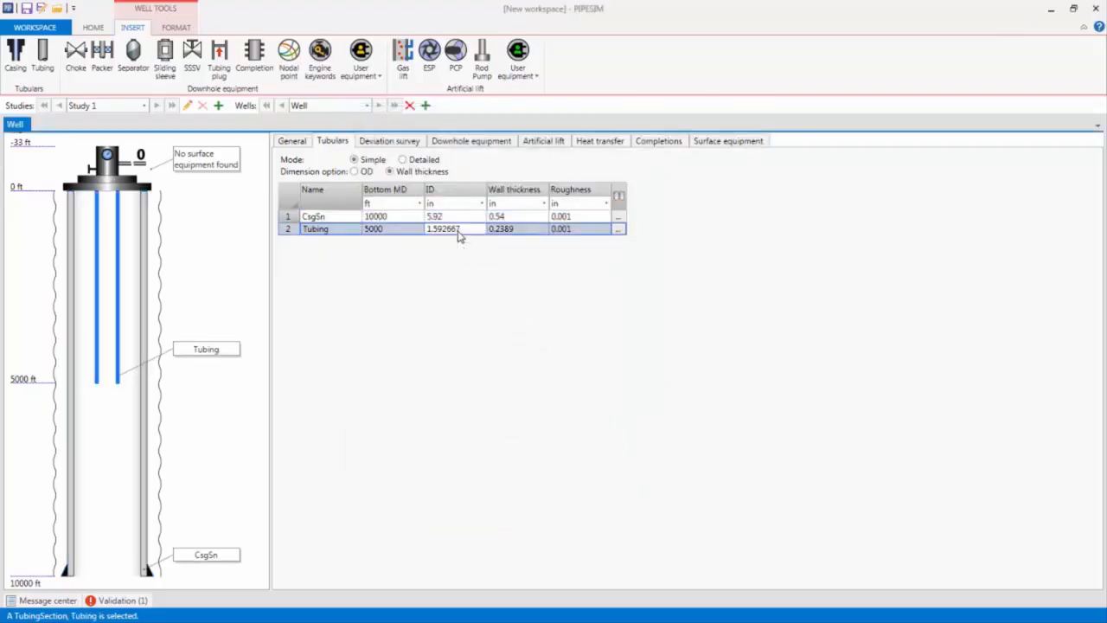
type("2.195")
left_click(500, 231)
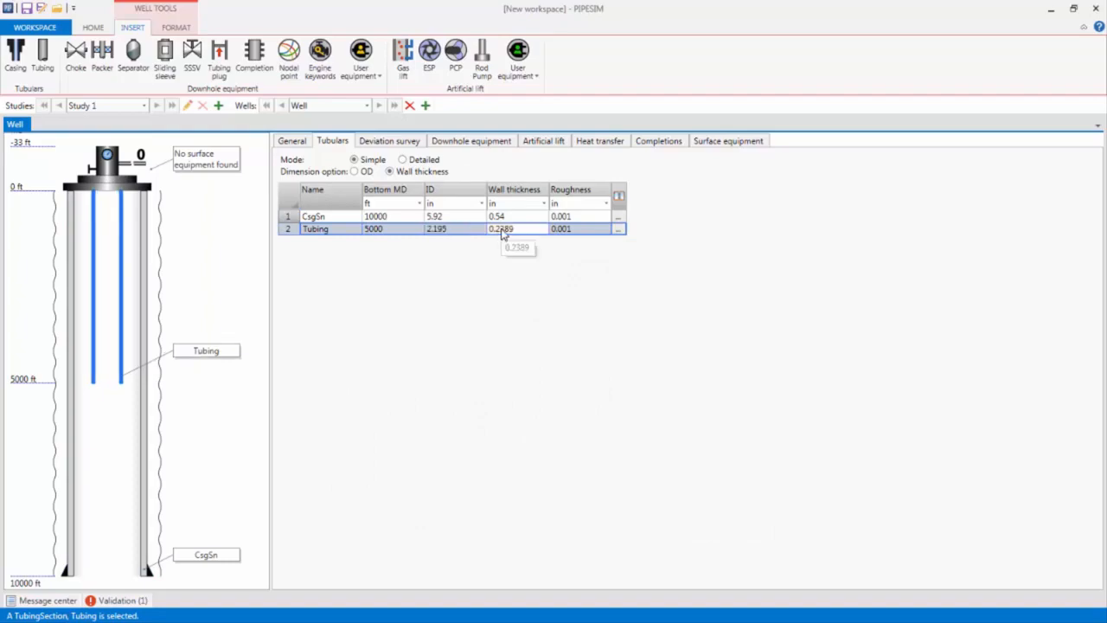
type("0.34")
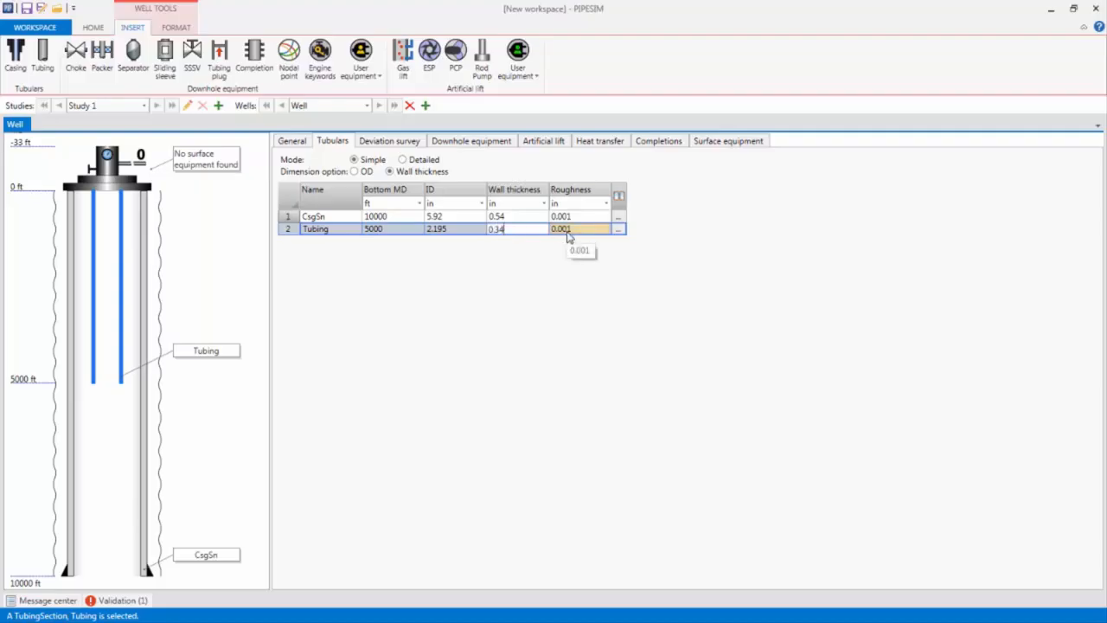
left_click(568, 235)
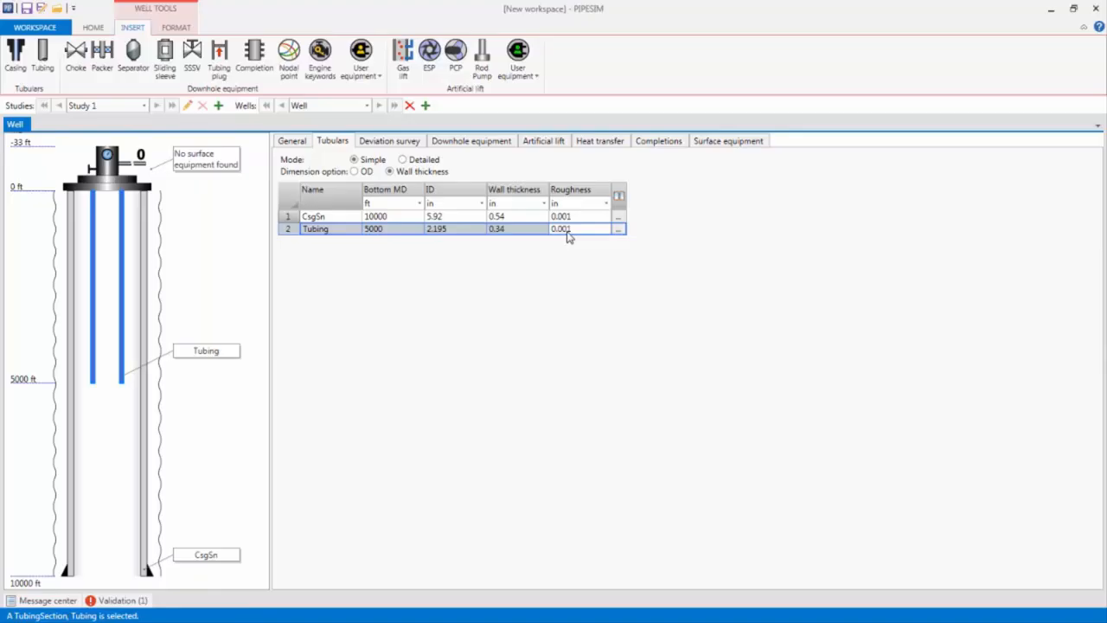
- Extend the tubing to a bottom measured depth of 9000 ft
left_click(414, 216)
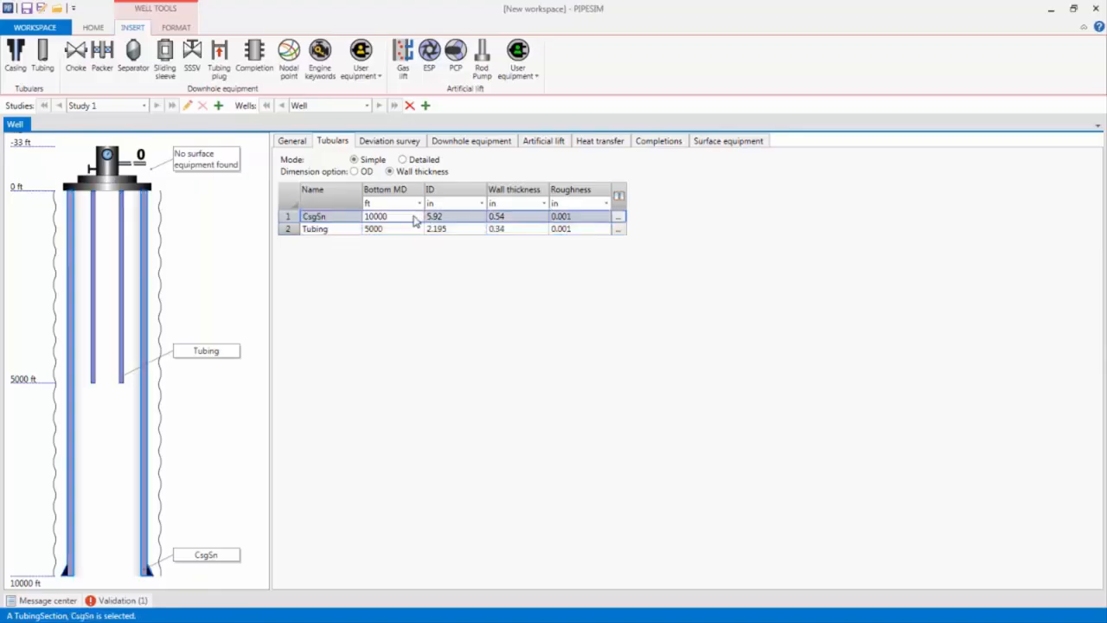
left_click(407, 232)
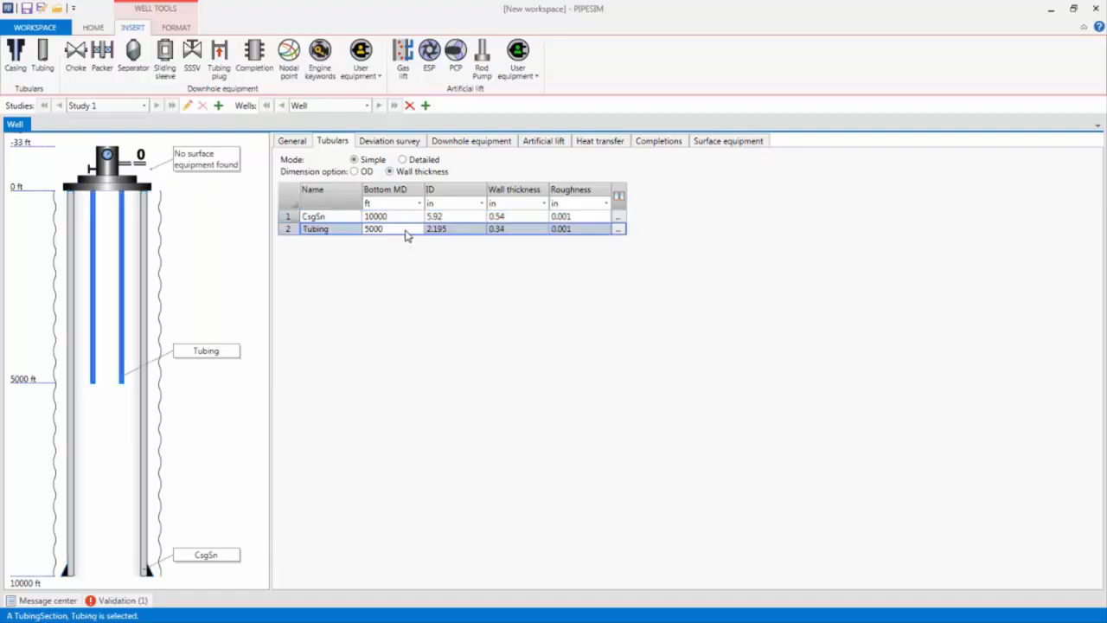
type("9000")
left_click(402, 264)
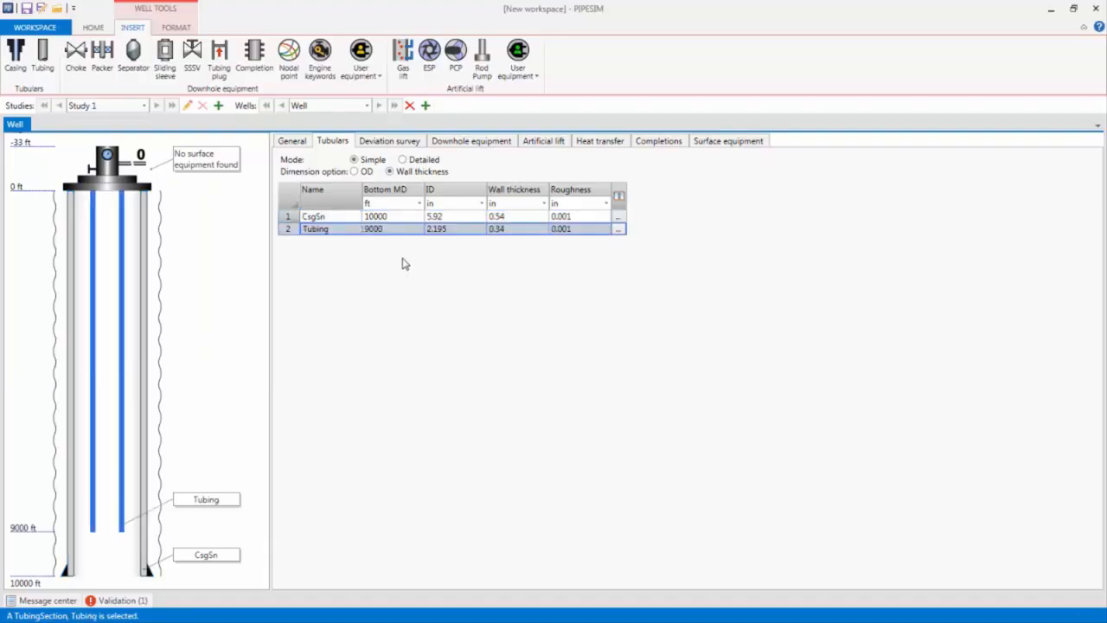
- Review the deviation survey, downhole equipment and artificial lift settings, and set the soil temperature at wellhead to 65 degF
left_click(396, 142)
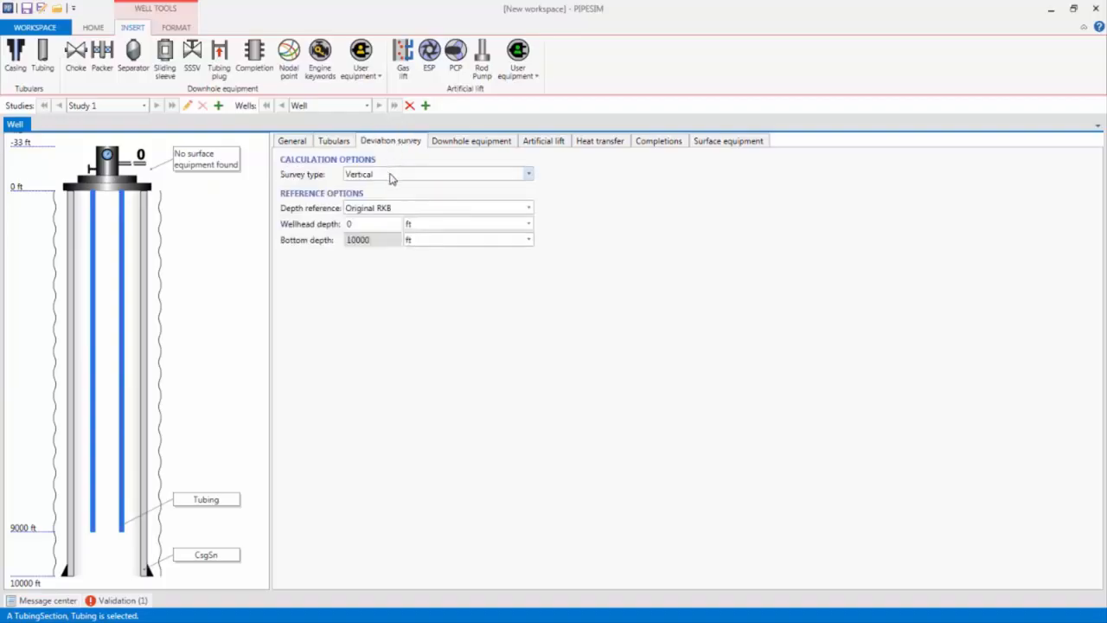
left_click(491, 144)
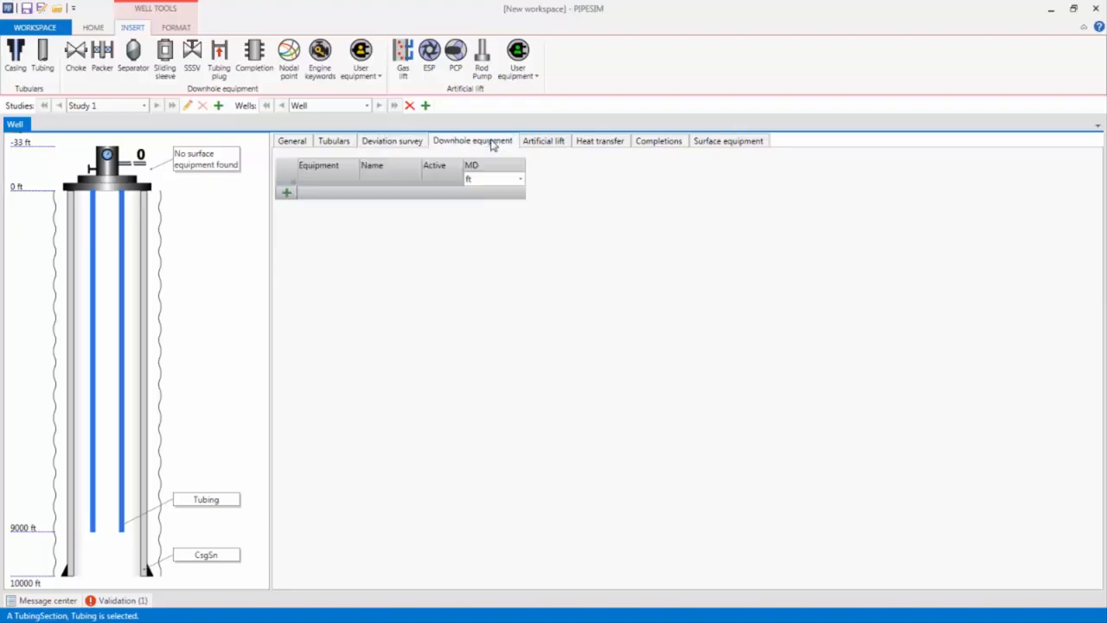
left_click(536, 143)
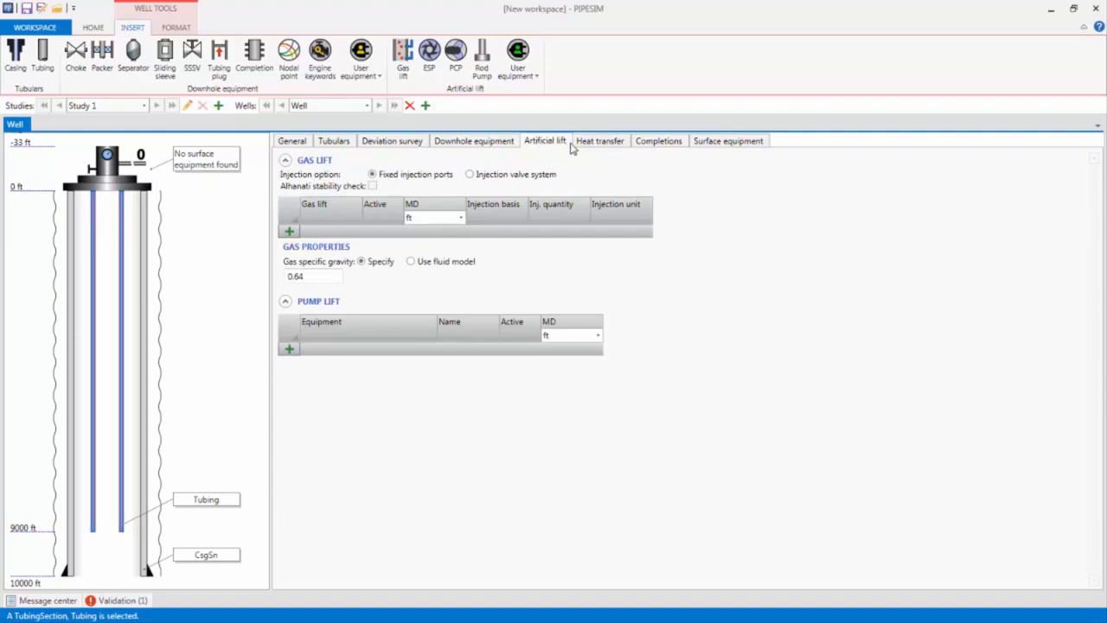
left_click(597, 145)
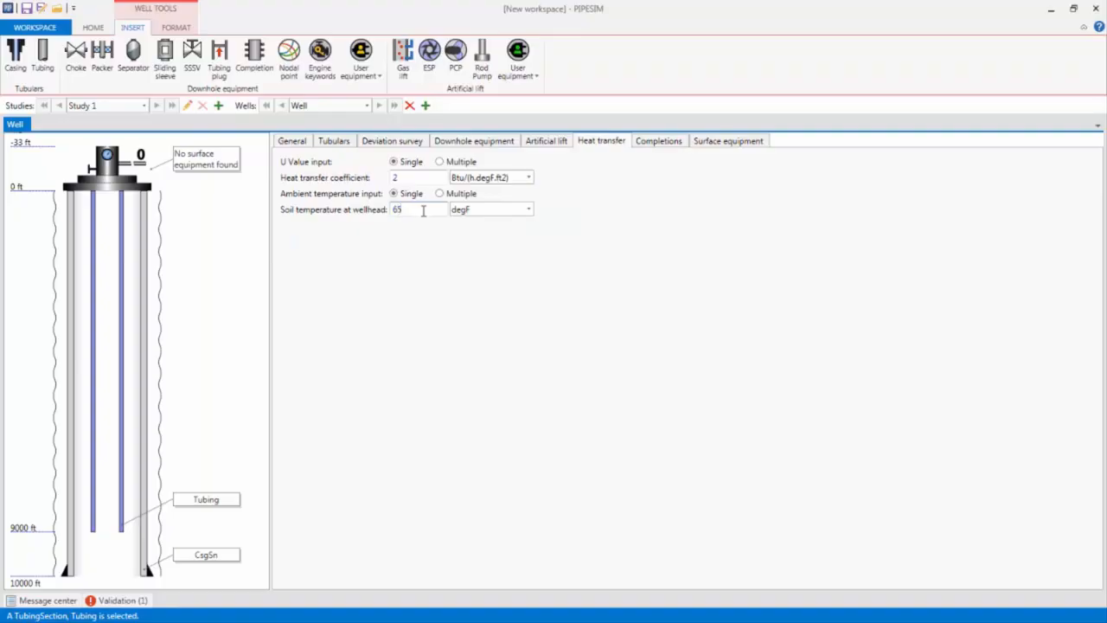
left_click(423, 210)
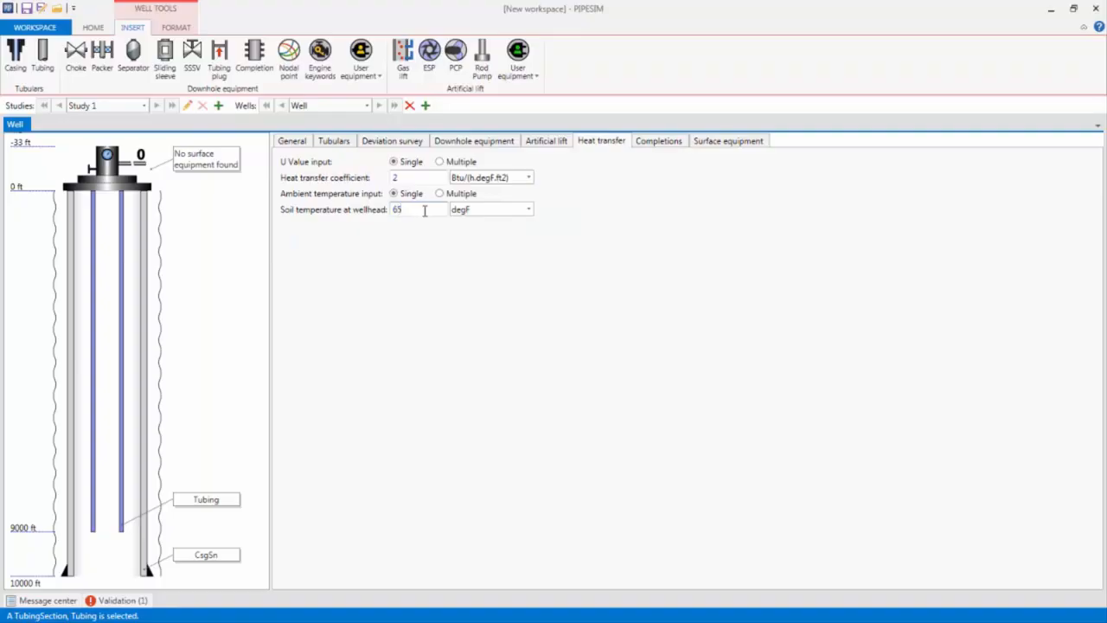
- Add a perforation completion below the tubing at a middle MD of 9500 ft, using the Well PI inflow model
left_click(644, 143)
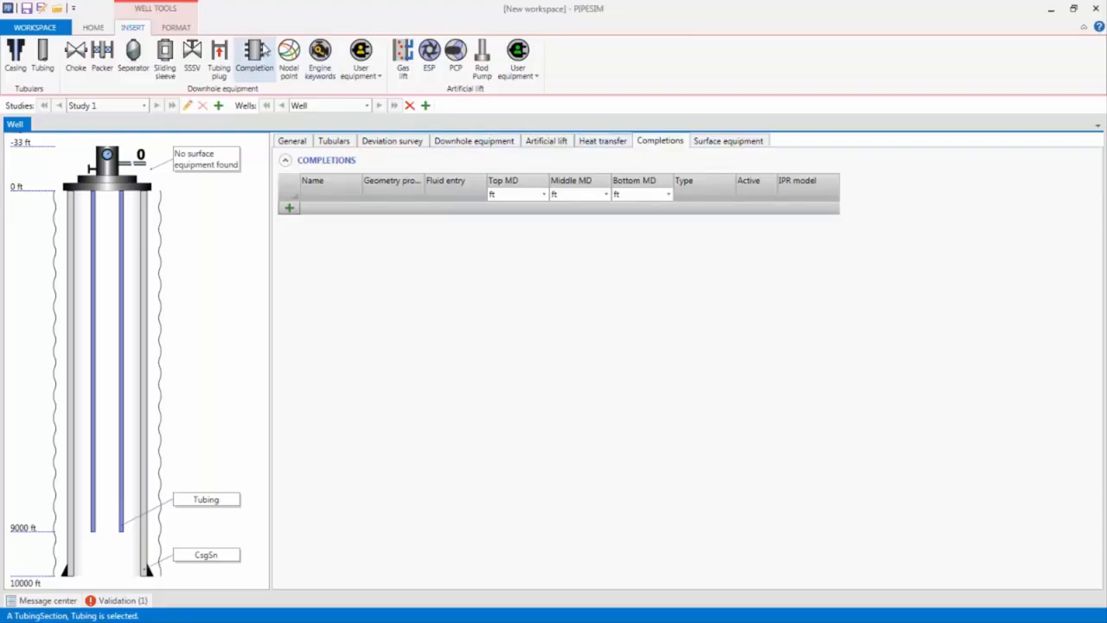
left_click_drag(264, 51, 142, 554)
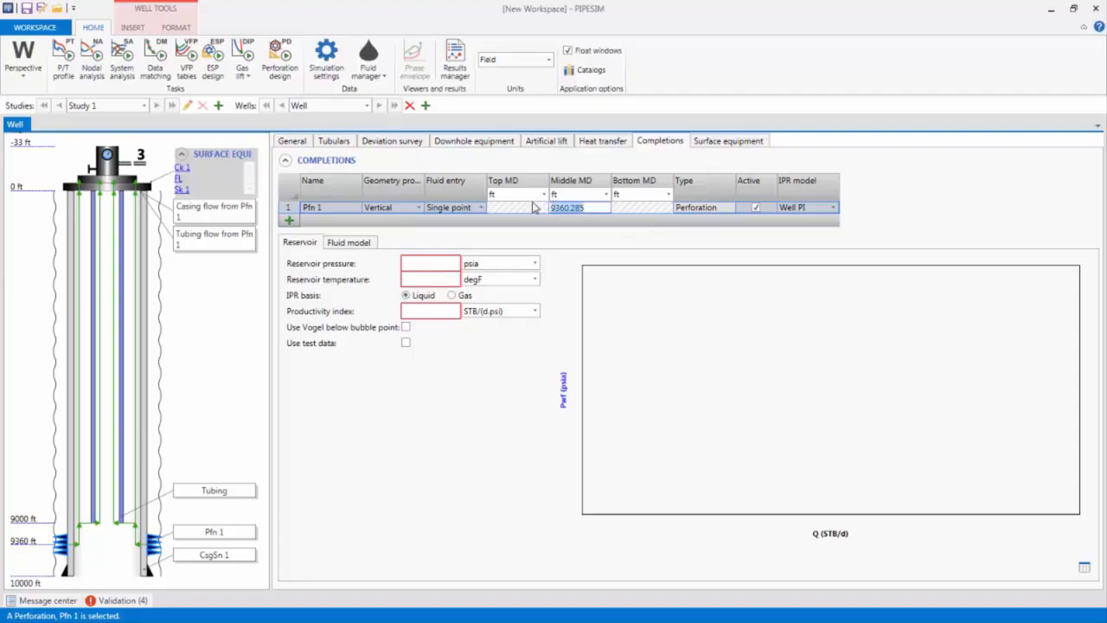
type("9500")
key("Return")
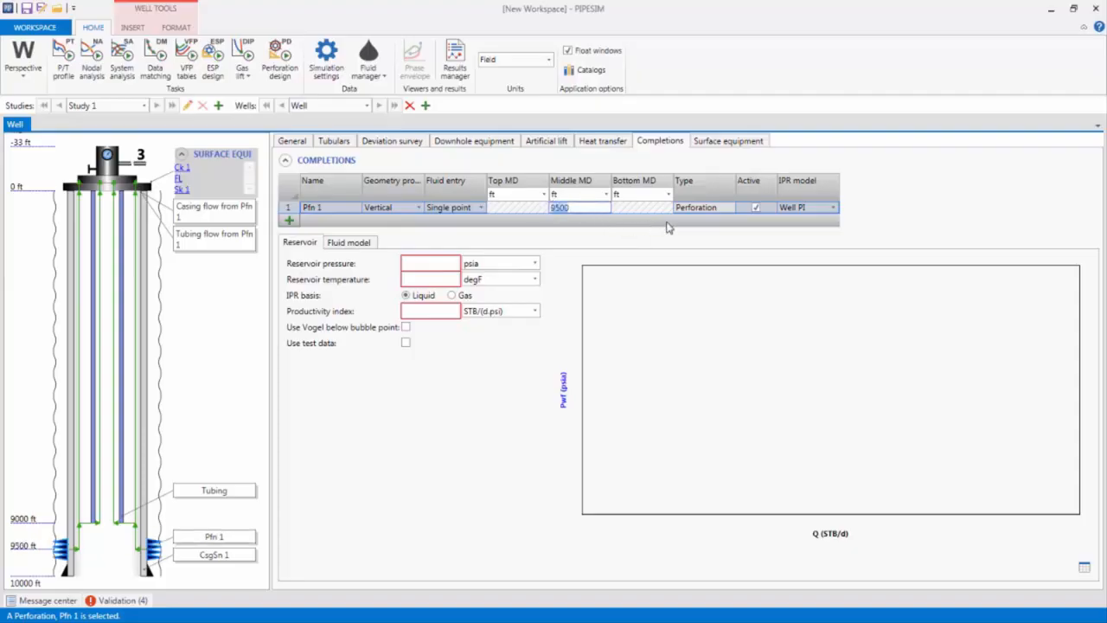
left_click(813, 208)
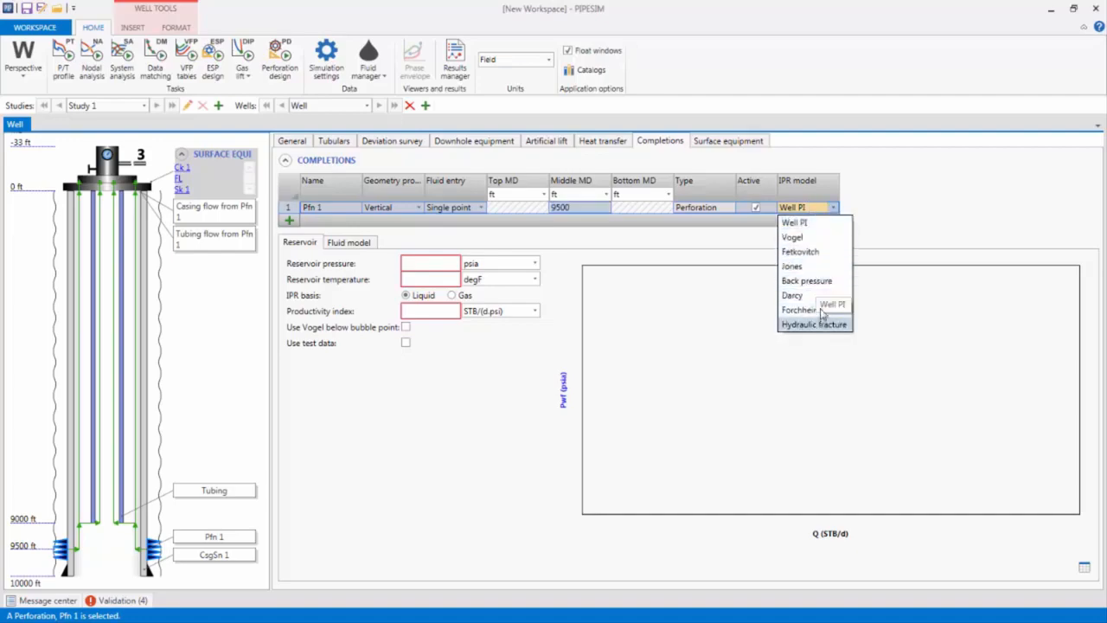
left_click(822, 227)
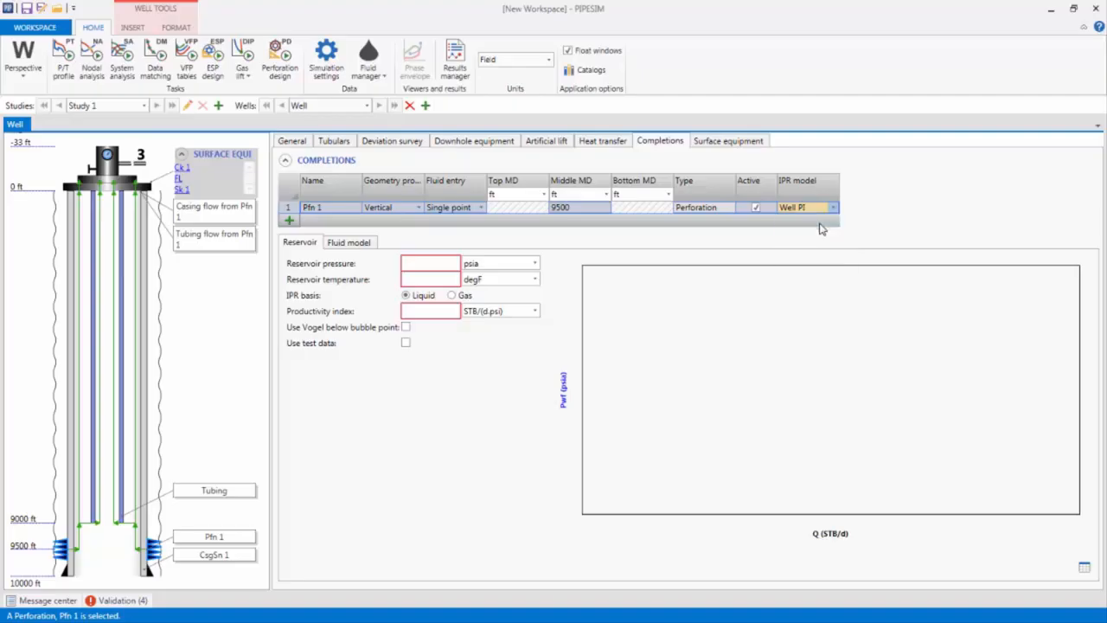
- Define the completion's reservoir with 5000 psia pressure, 200 degF temperature and a productivity index of 1 STB/(d.psi)
left_click(439, 264)
type("5000")
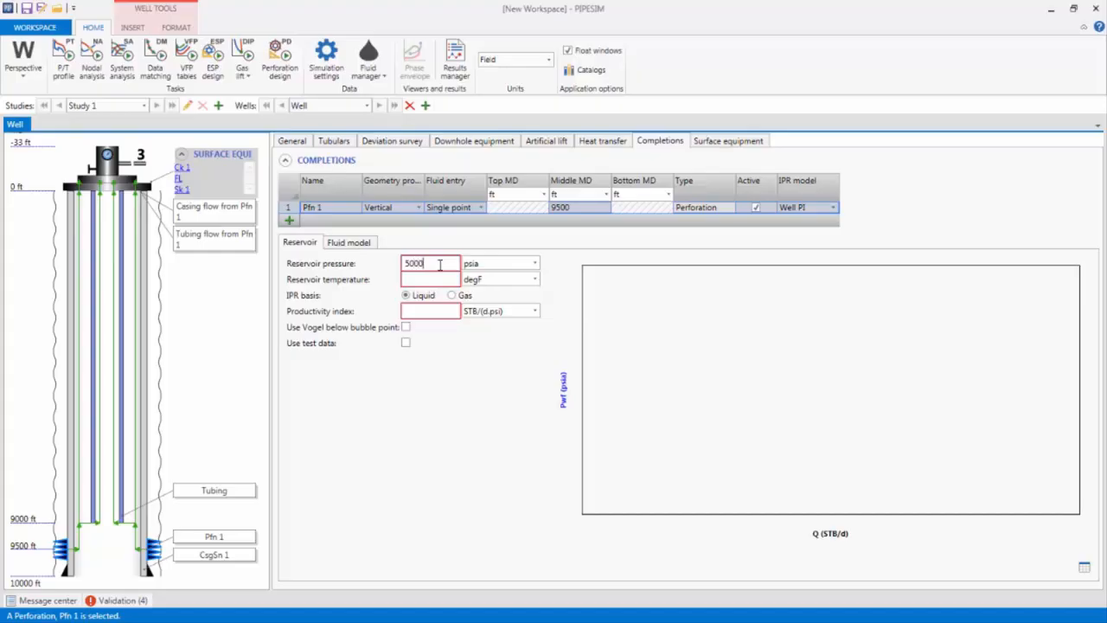
left_click(435, 279)
type("200")
left_click(434, 310)
type("1")
double_click(437, 313)
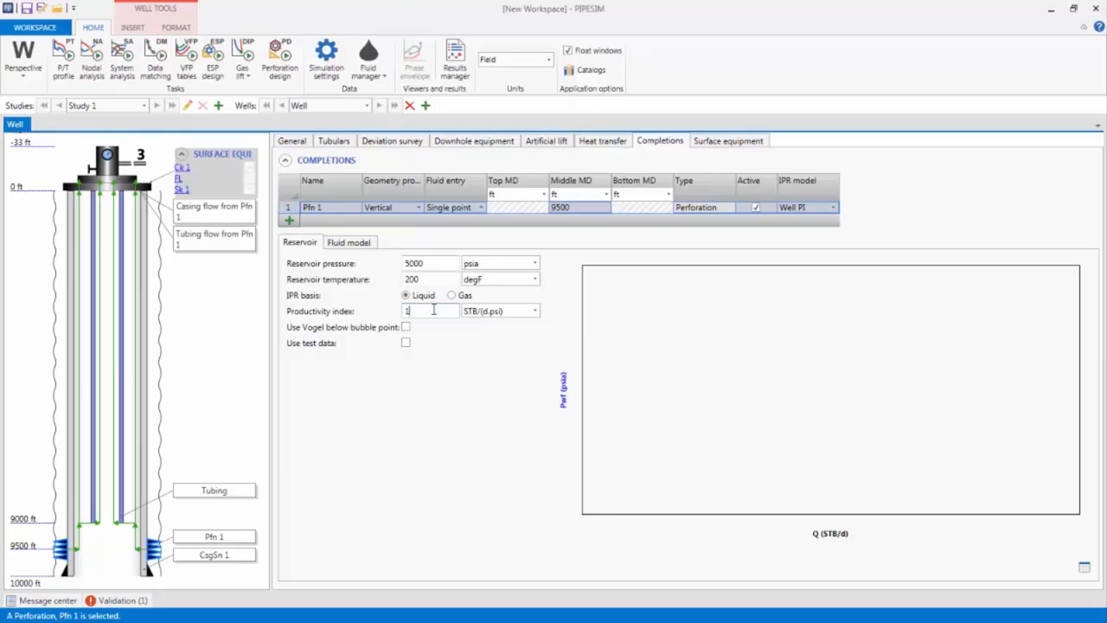
- Create a new fluid model for the completion from the Light Oil + Gas template
left_click(372, 249)
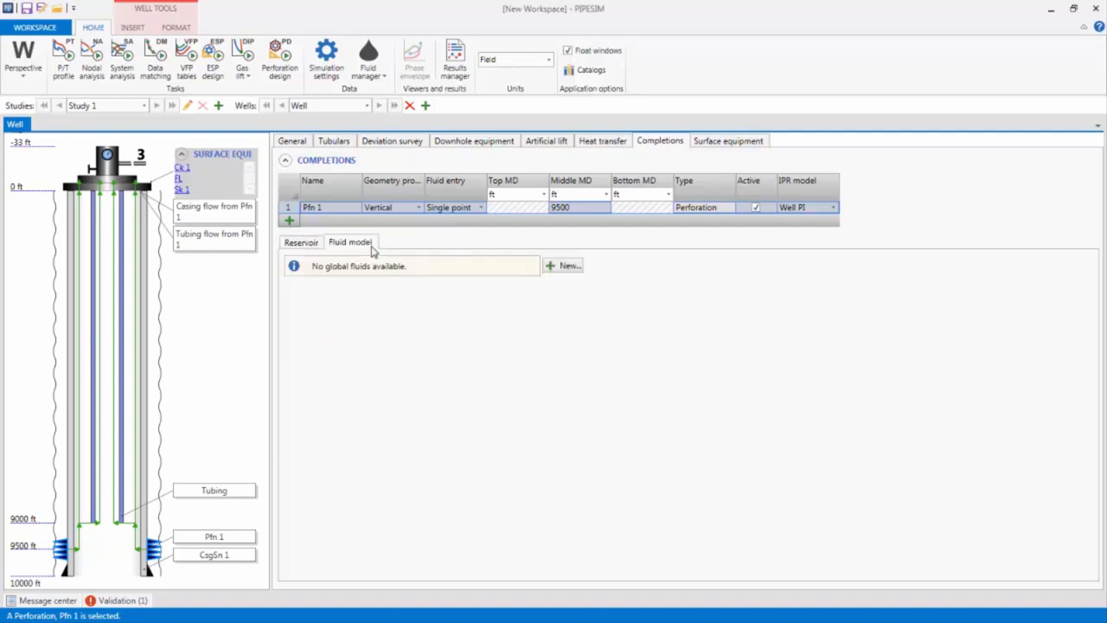
left_click(560, 267)
left_click(557, 295)
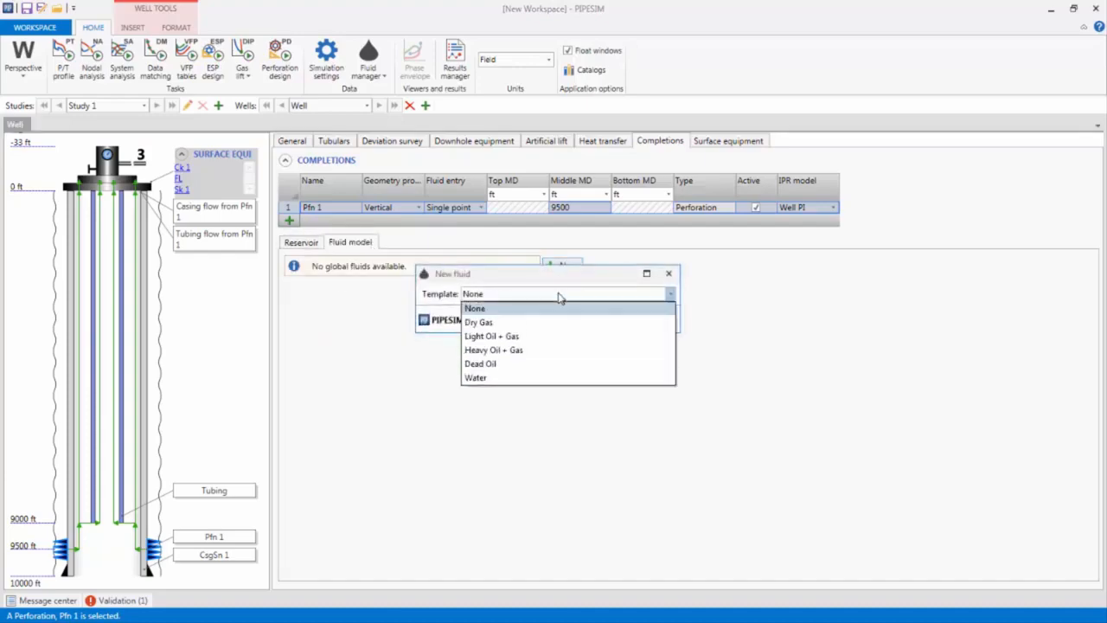
left_click(550, 336)
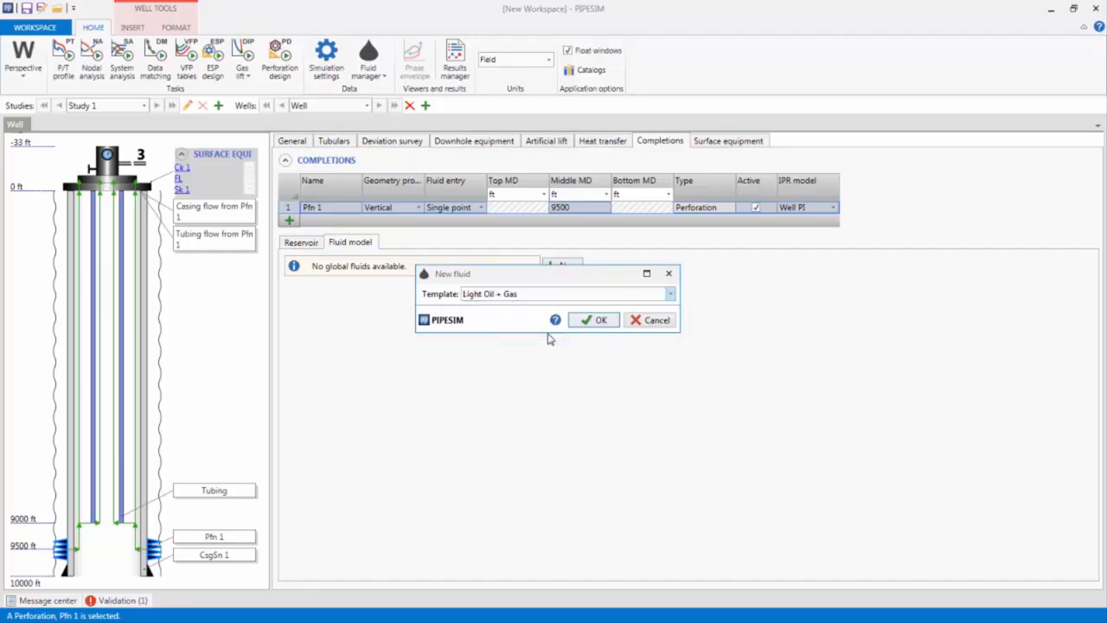
left_click(572, 321)
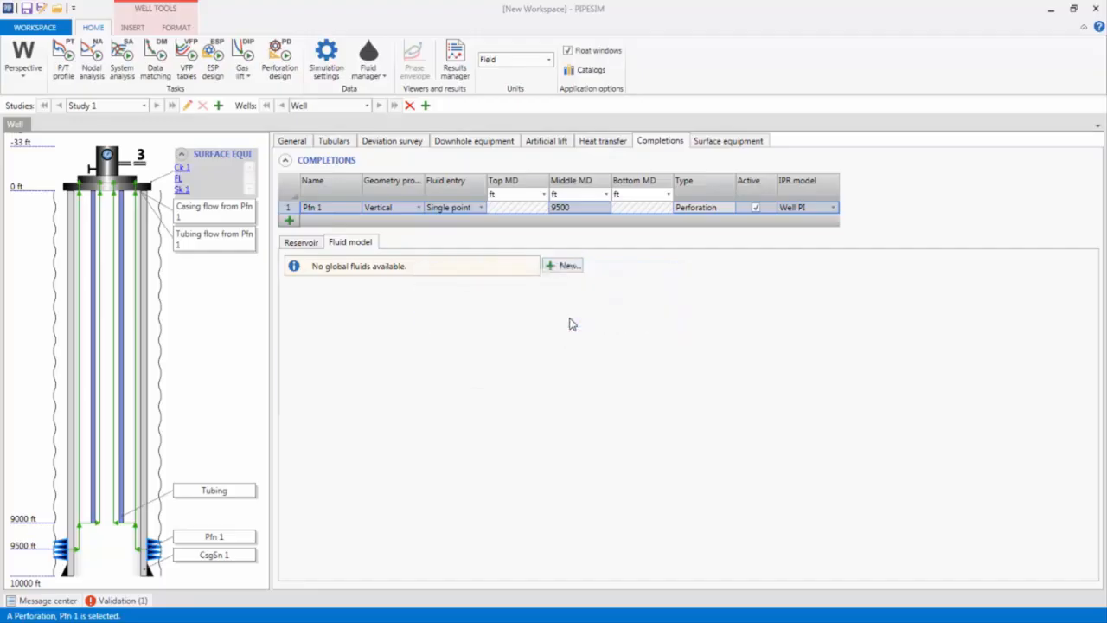
- Set the fluid's GOR to 500 SCF/STB and its watercut to 25 %
left_click(425, 318)
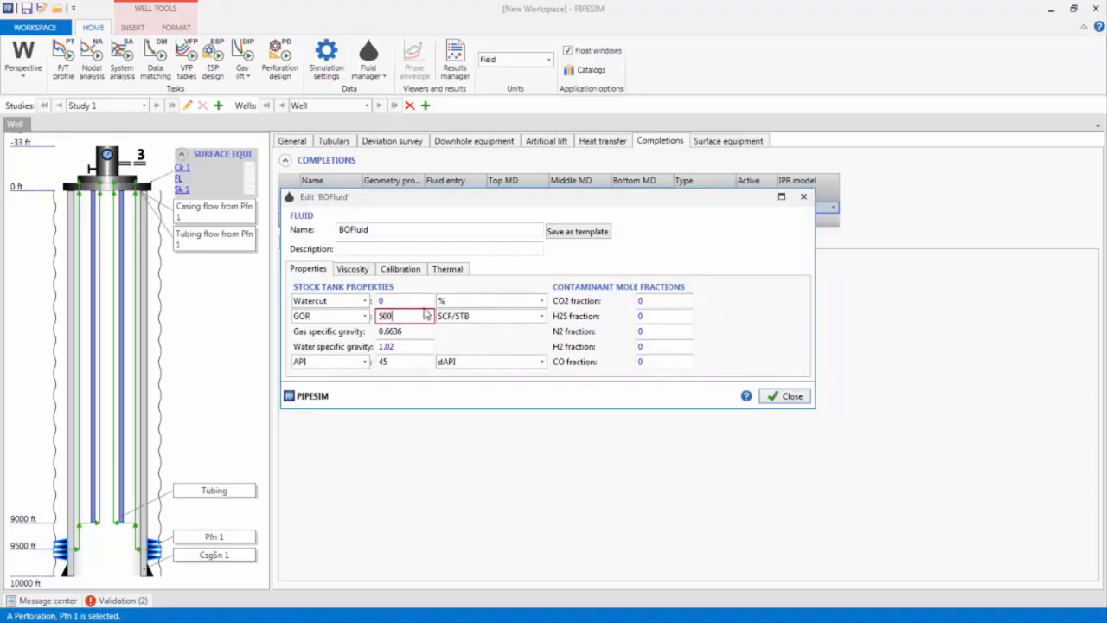
left_click(424, 302)
type("25")
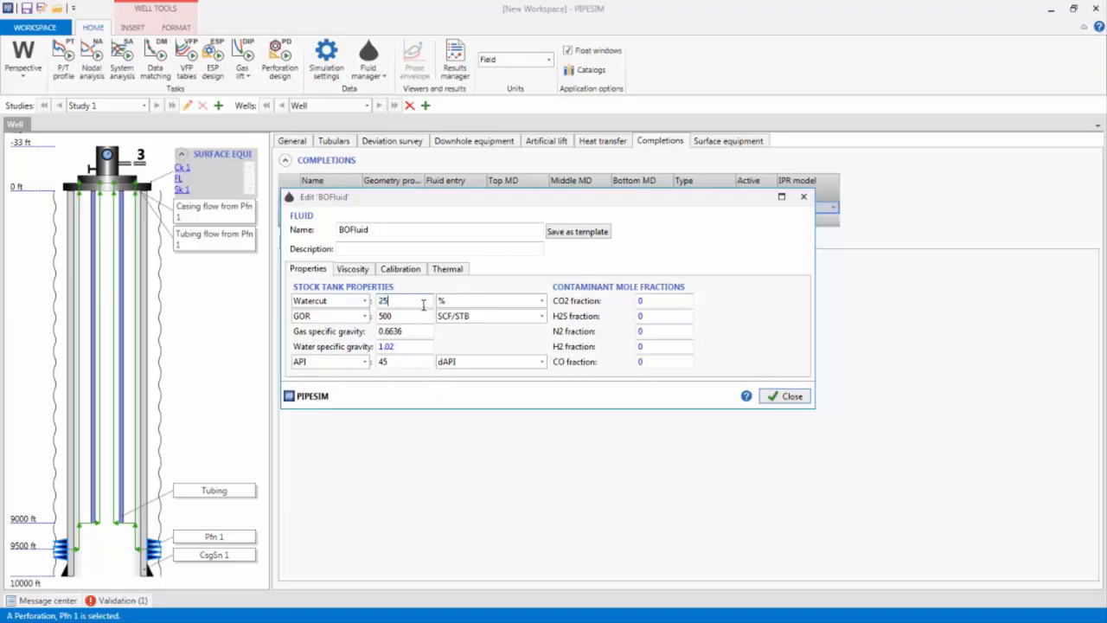
left_click(774, 398)
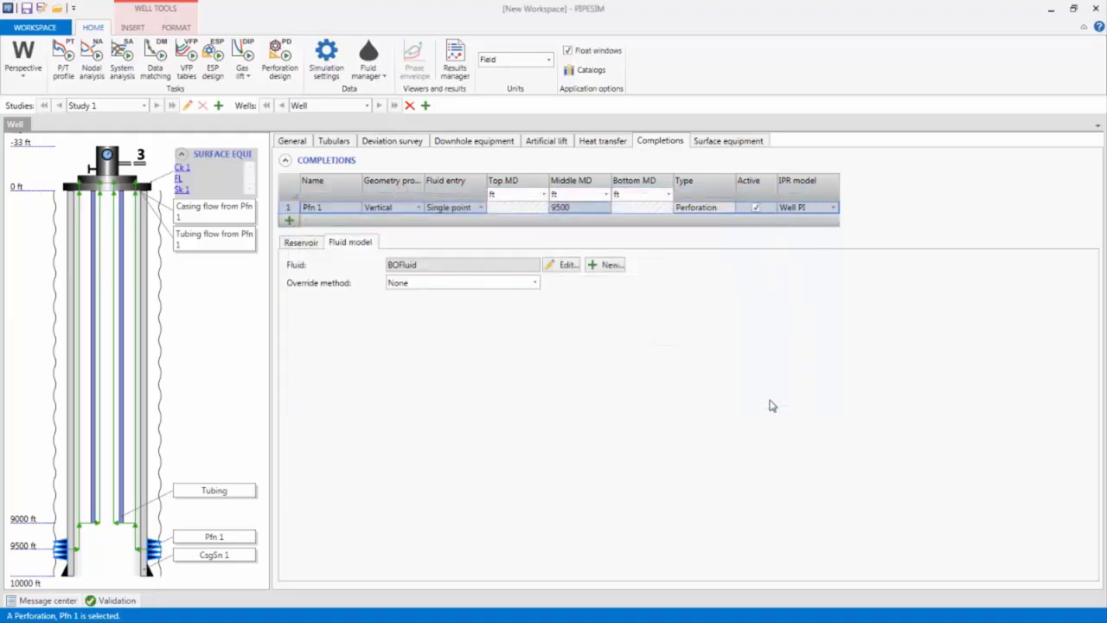
- Apply the Vogel correction below bubble point to the reservoir inflow model and save the workspace
left_click(307, 244)
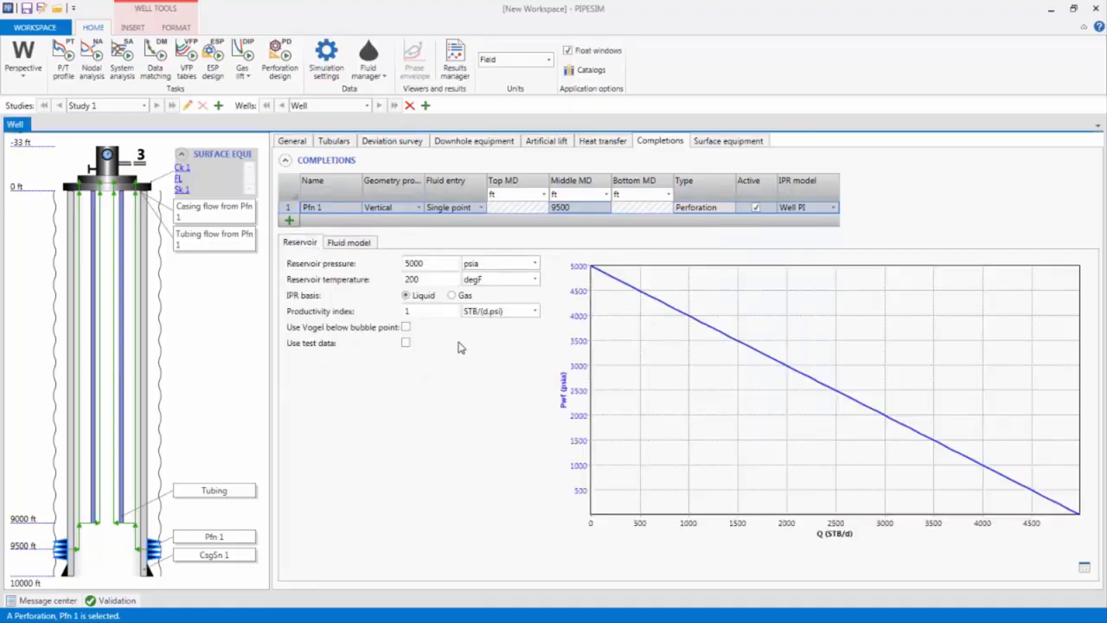
left_click(406, 327)
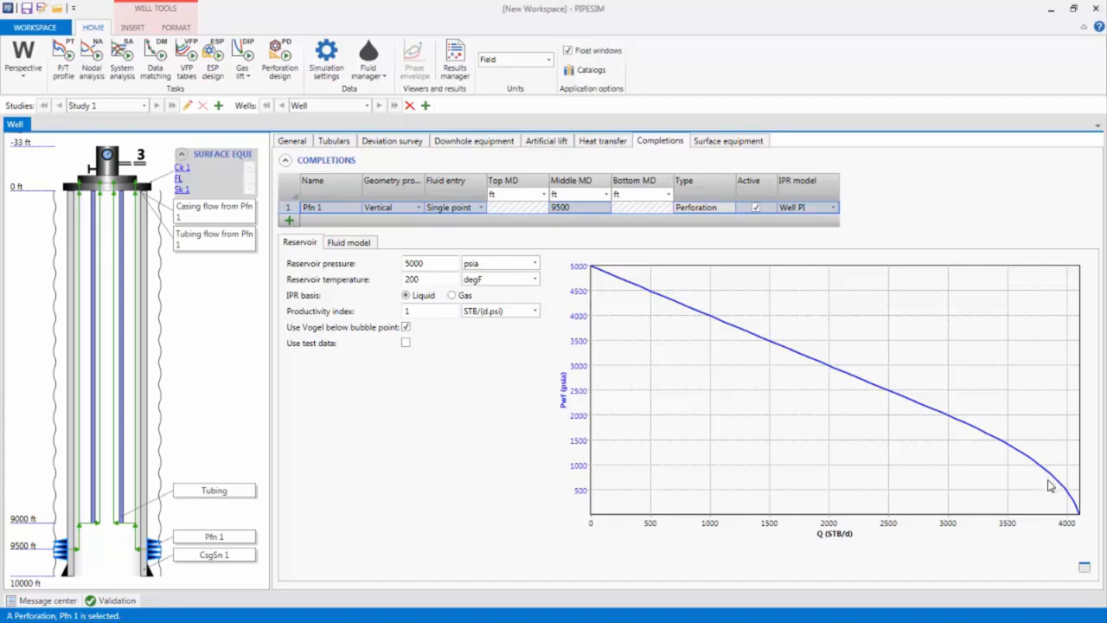
key("ctrl+s")
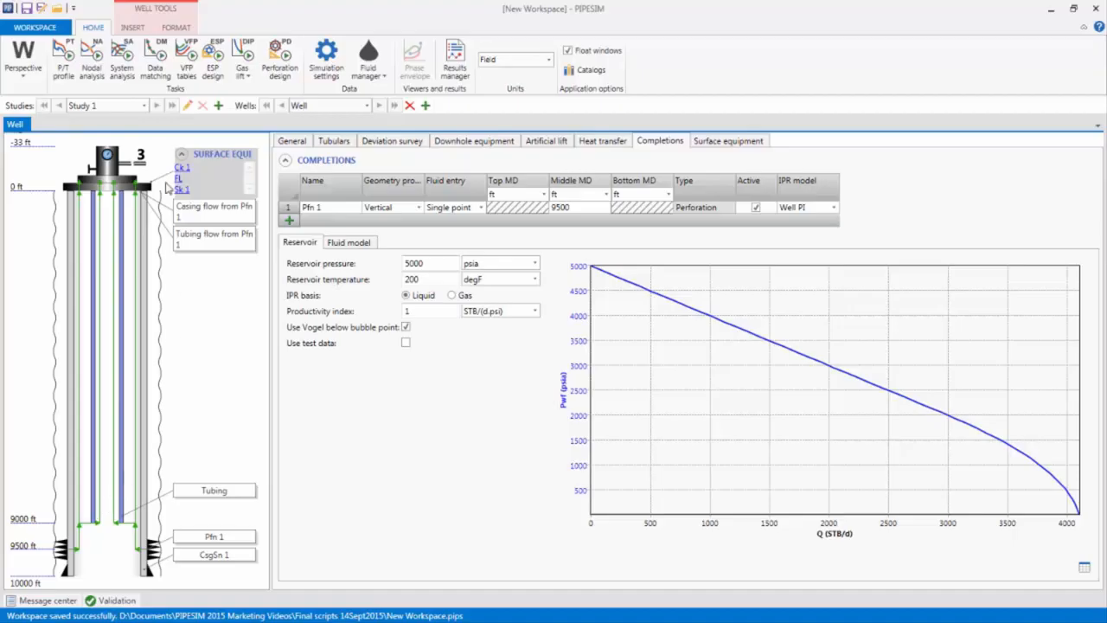
- Insert a packer around the lower tubing and set its measured depth to 8710 ft
left_click(145, 31)
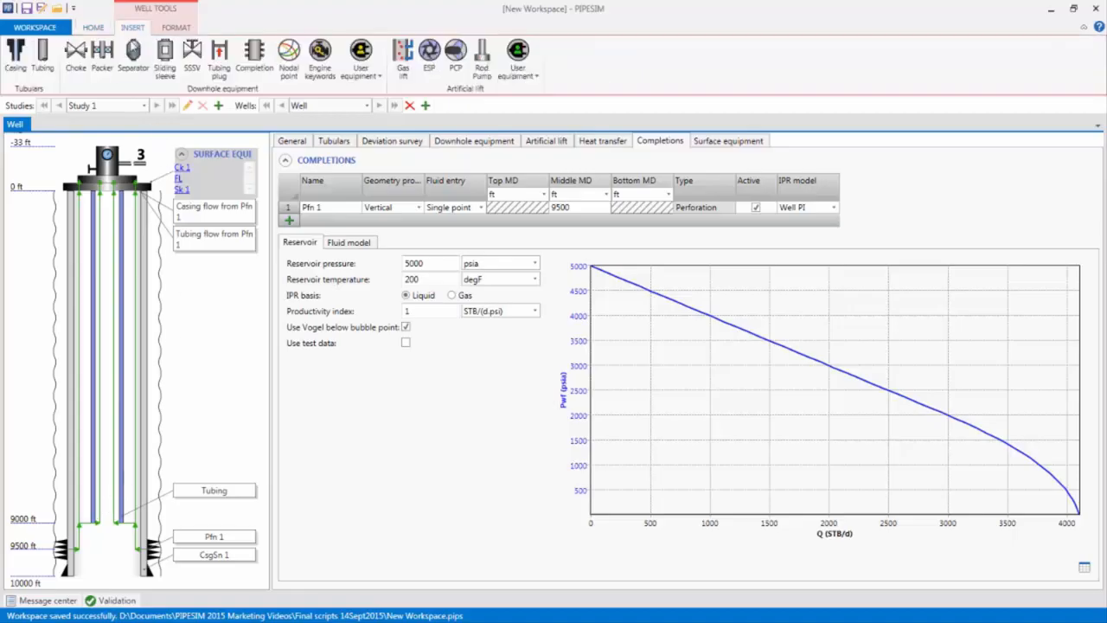
left_click_drag(102, 52, 90, 517)
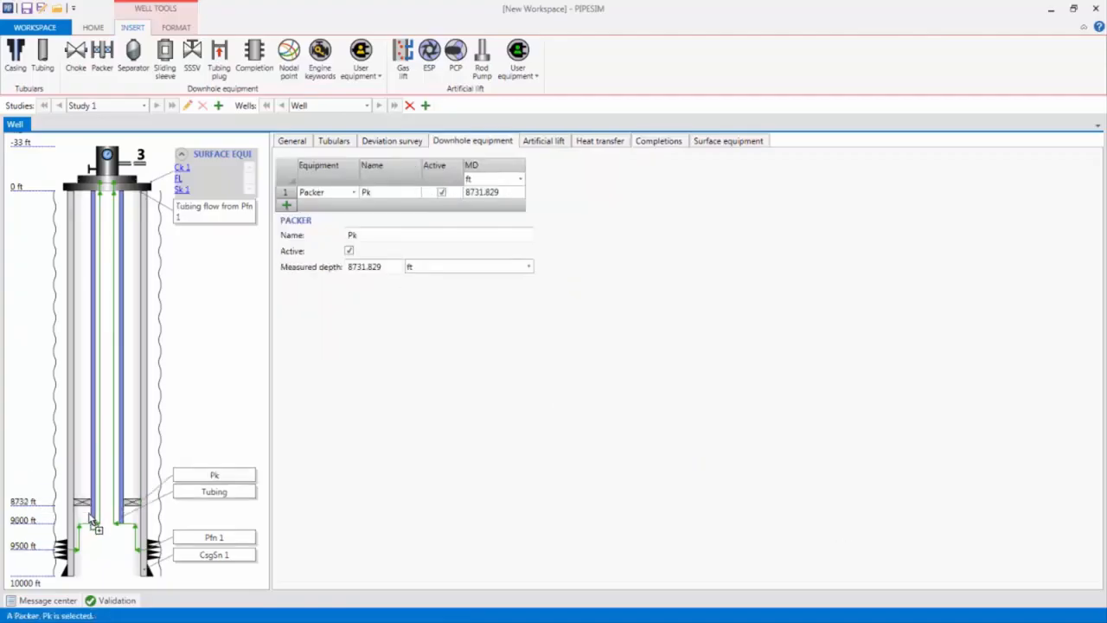
left_click(479, 197)
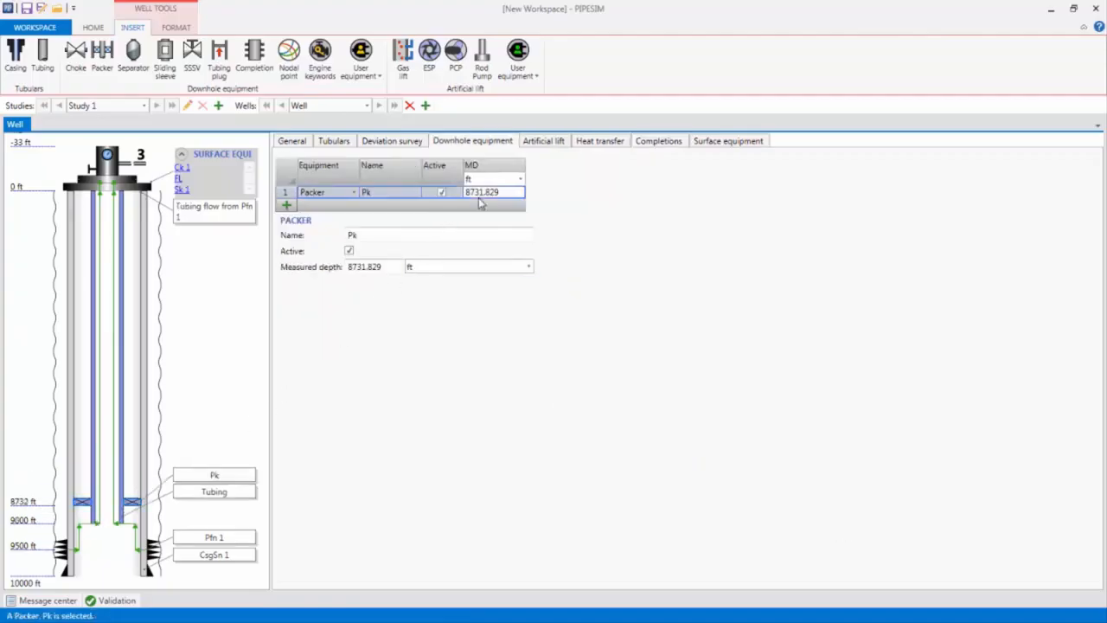
type("8710")
key("Return")
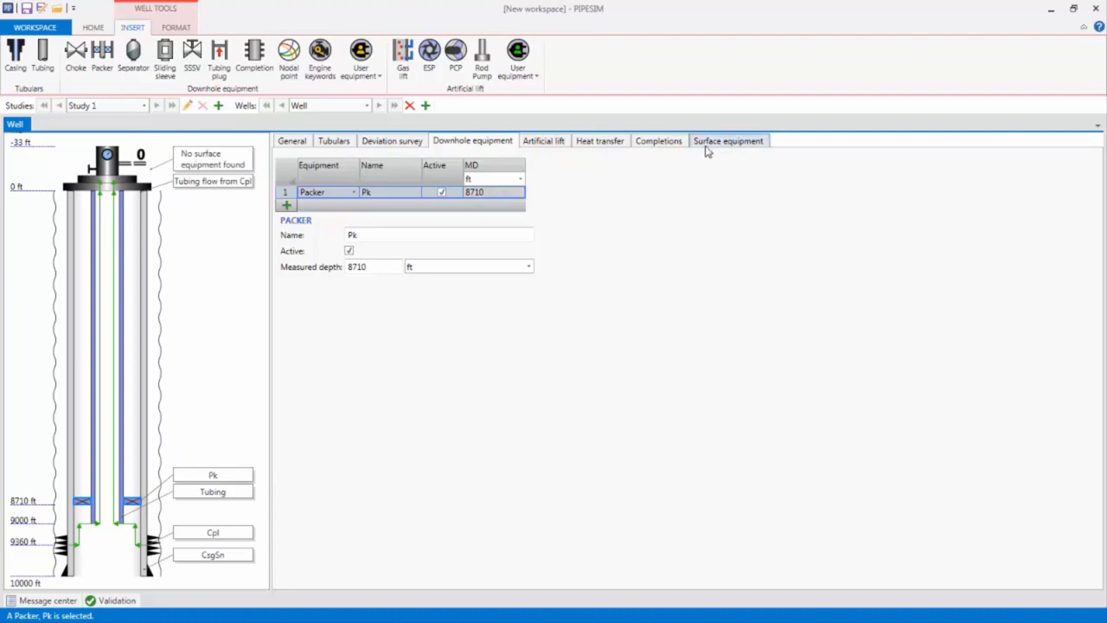
- Add a choke and a sink to the surface equipment, joining them with a flowline and linking the well to the choke
left_click(706, 148)
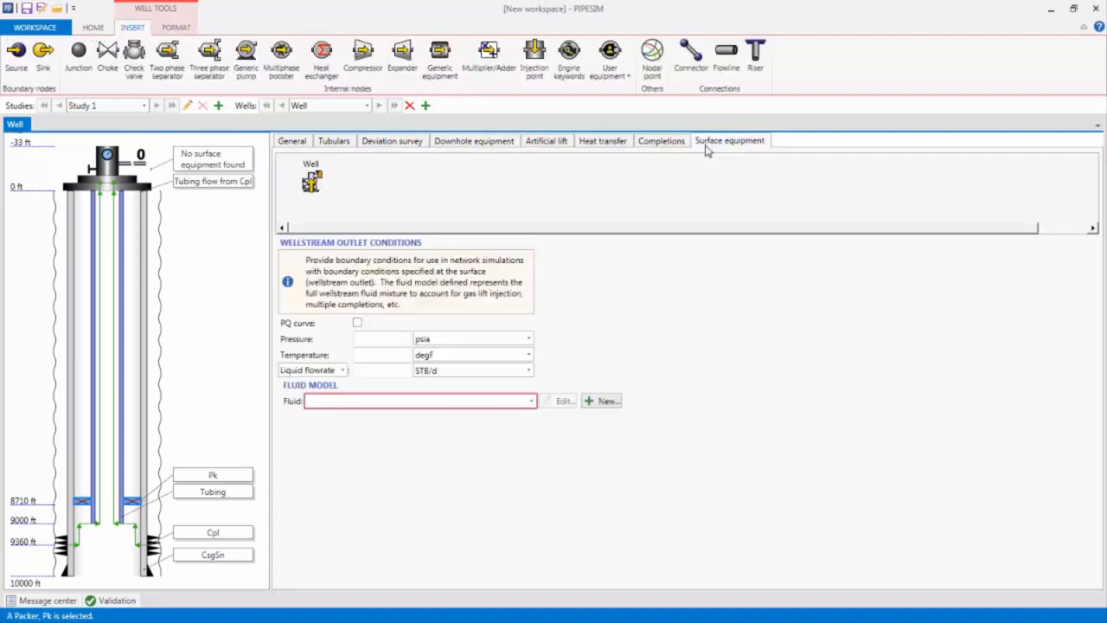
left_click_drag(107, 57, 508, 182)
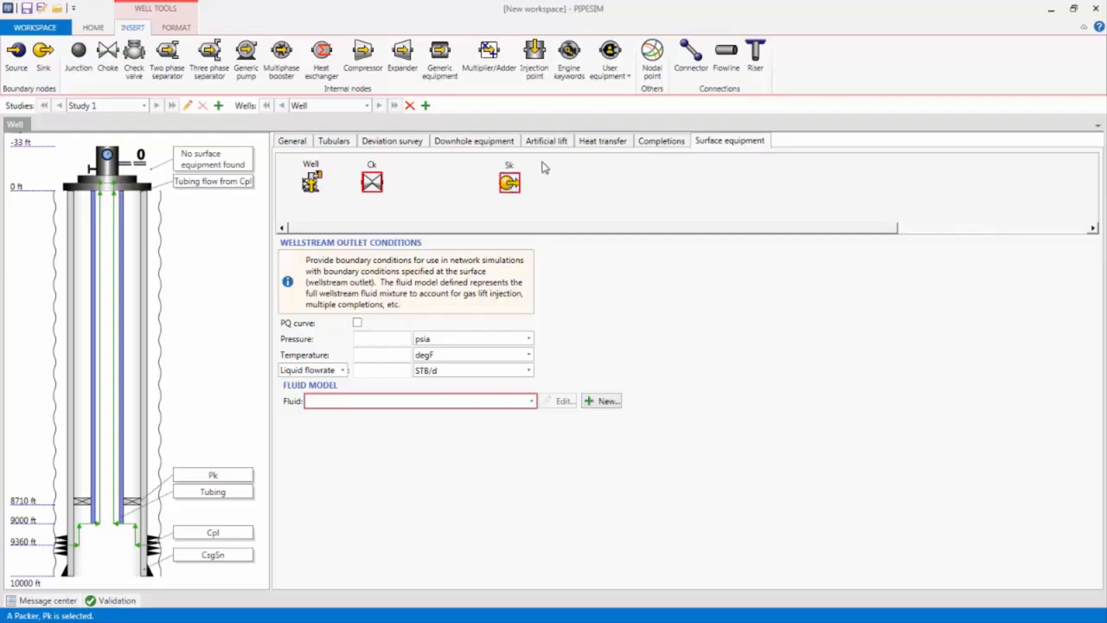
left_click(725, 57)
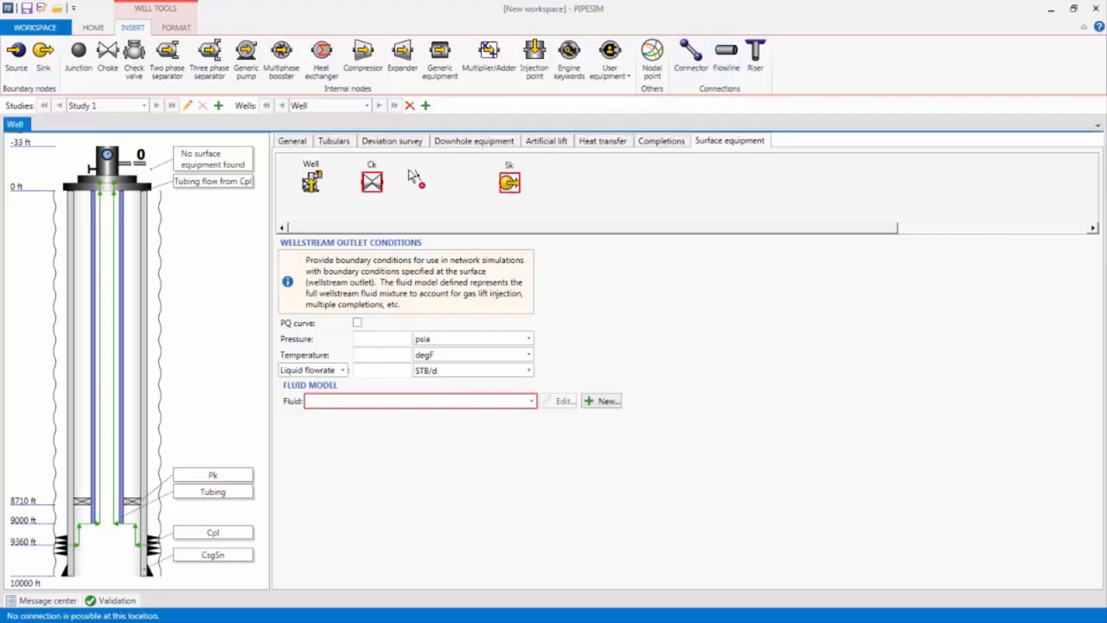
left_click_drag(377, 181, 510, 185)
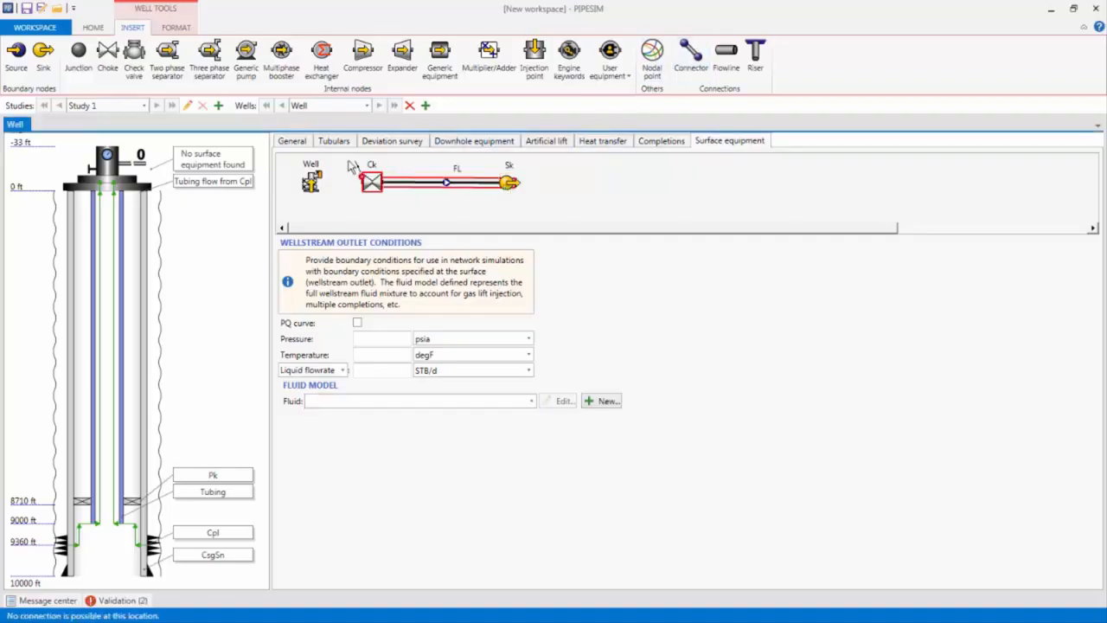
left_click_drag(315, 179, 370, 184)
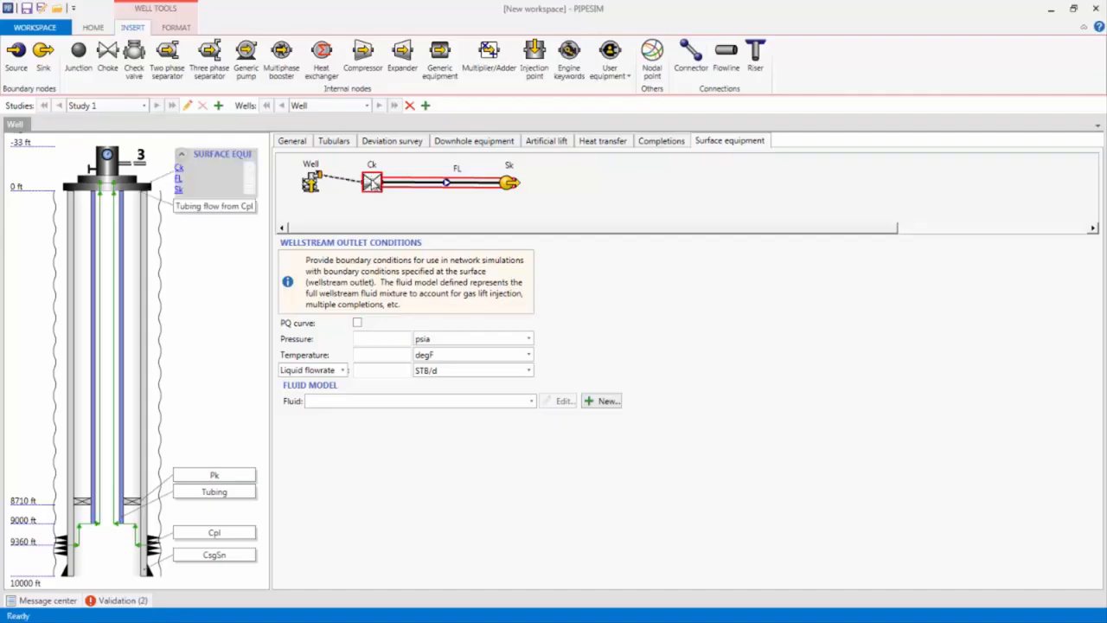
- Set the surface choke's bean size to 128 in units of 1/64 in
left_click(374, 185)
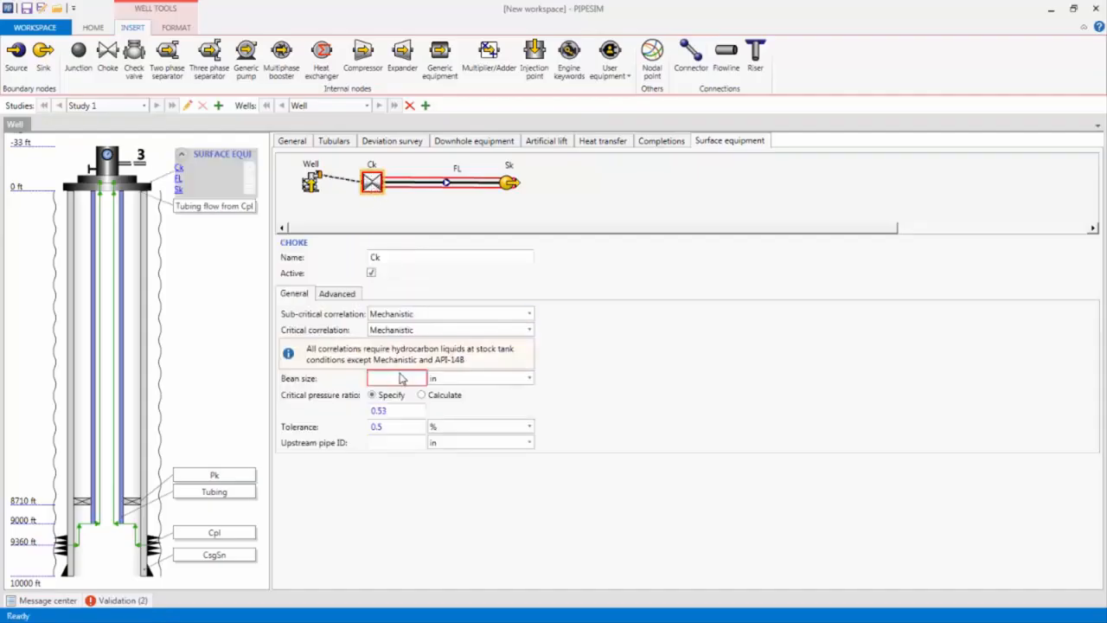
left_click(437, 381)
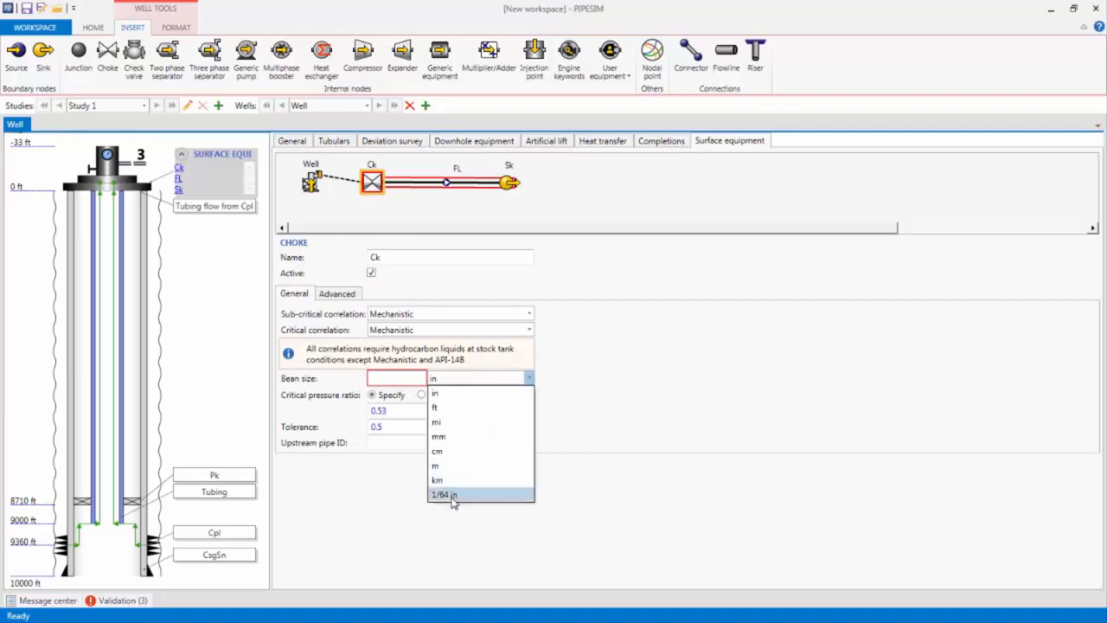
left_click(445, 493)
left_click(403, 374)
type("128")
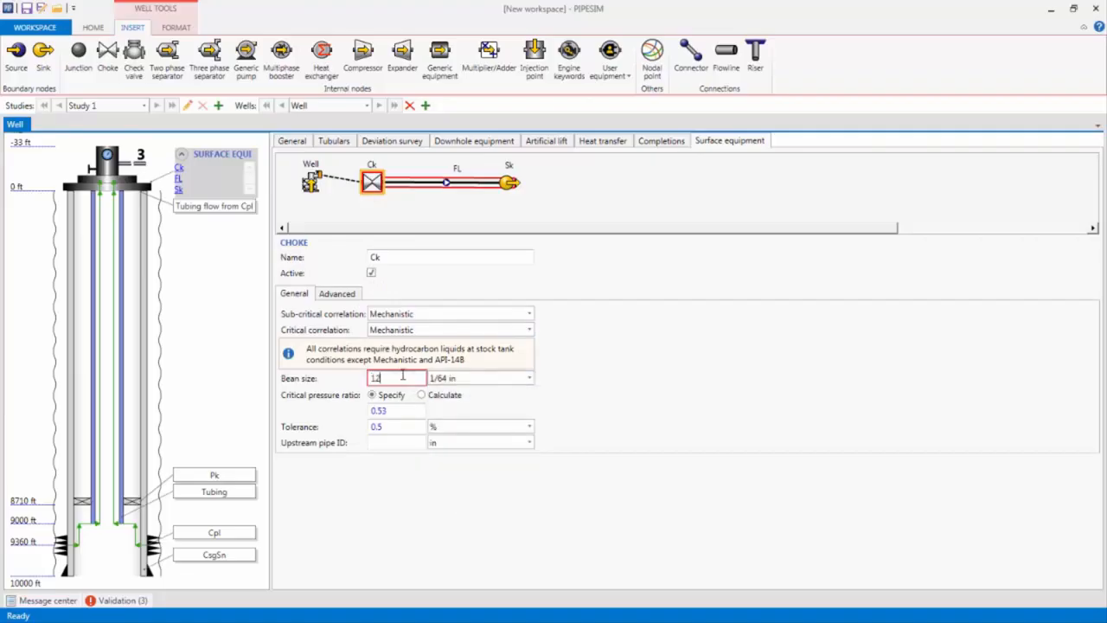
- Define the flowline with a 3 in inside diameter, 2500 ft horizontal distance and 0 rate of undulations, and check the model's validation
left_click(481, 189)
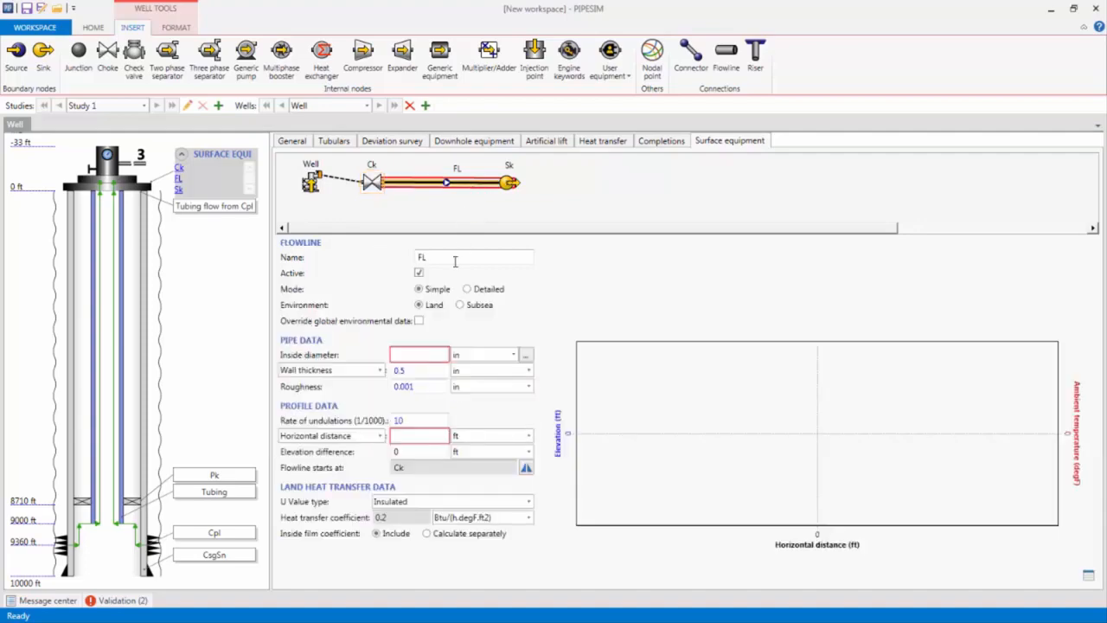
left_click(413, 355)
type("3")
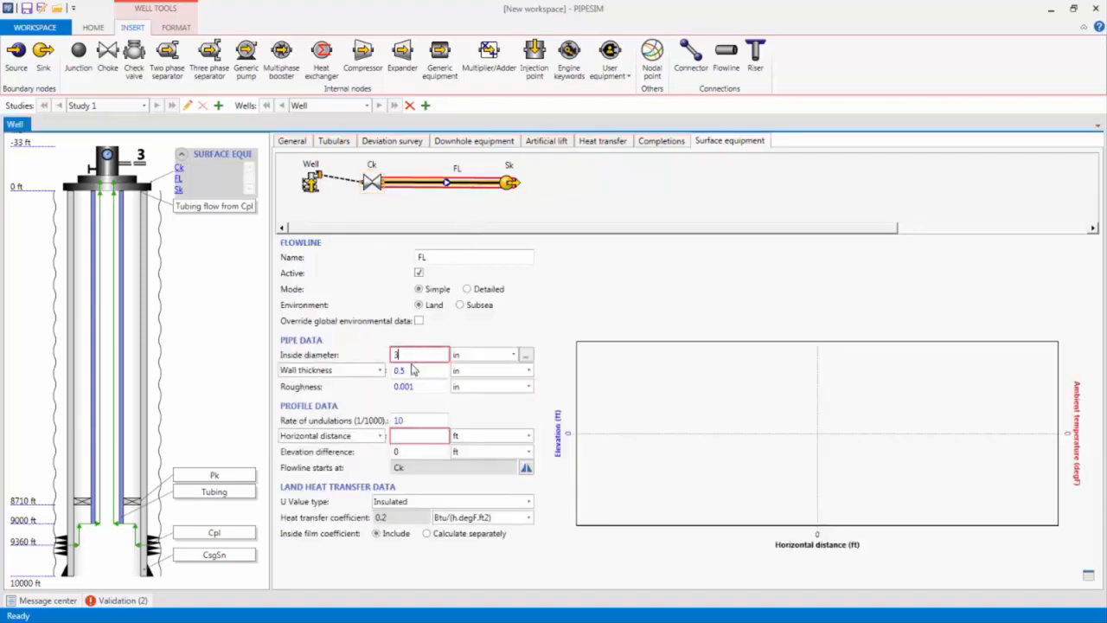
left_click(401, 437)
type("2500")
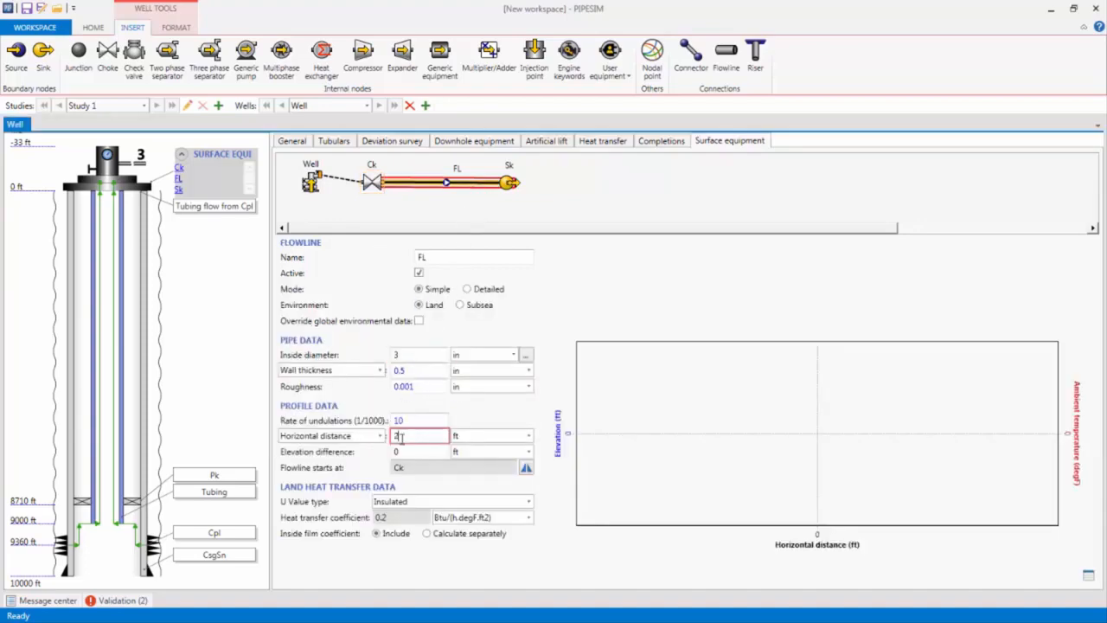
left_click(405, 420)
type("0")
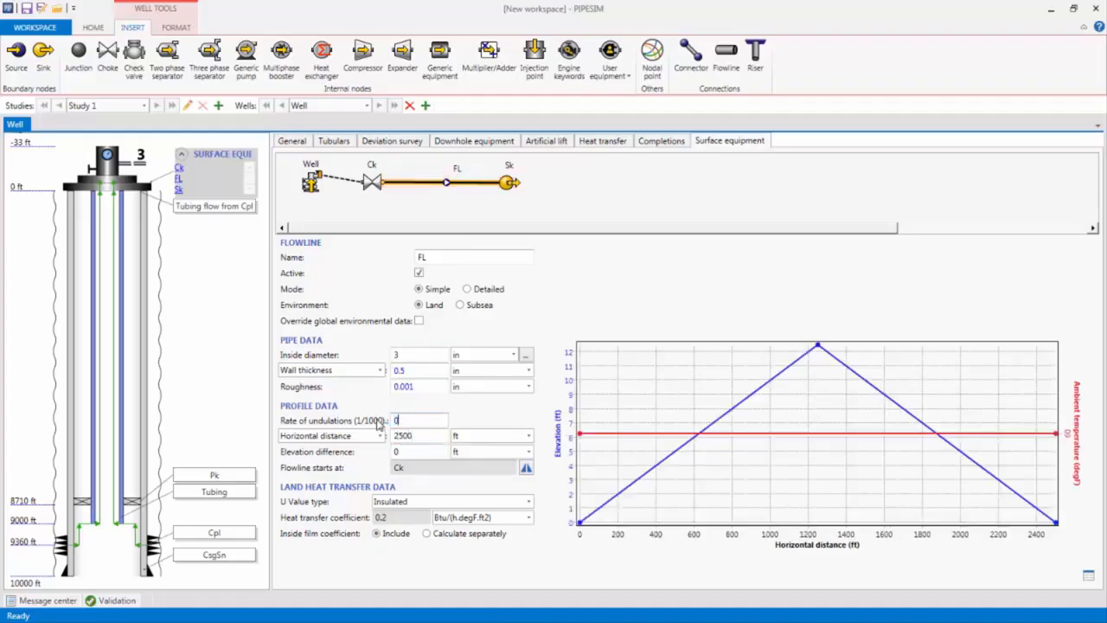
left_click(417, 411)
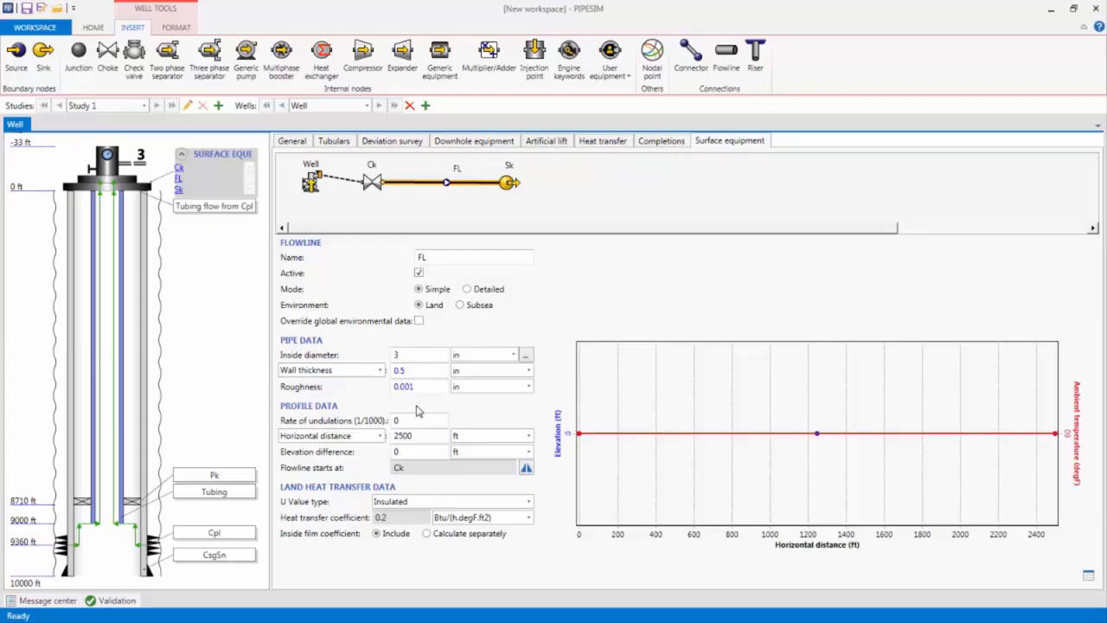
left_click(116, 600)
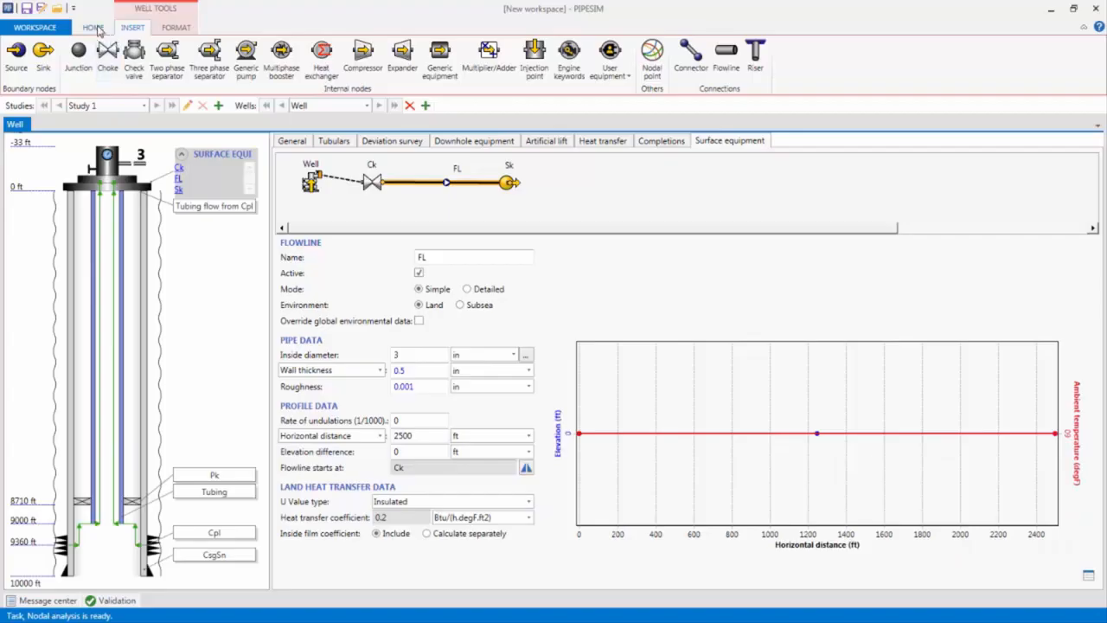
- Create a bottomhole nodal point and run a nodal analysis with an outlet pressure of 250 psia
left_click(94, 28)
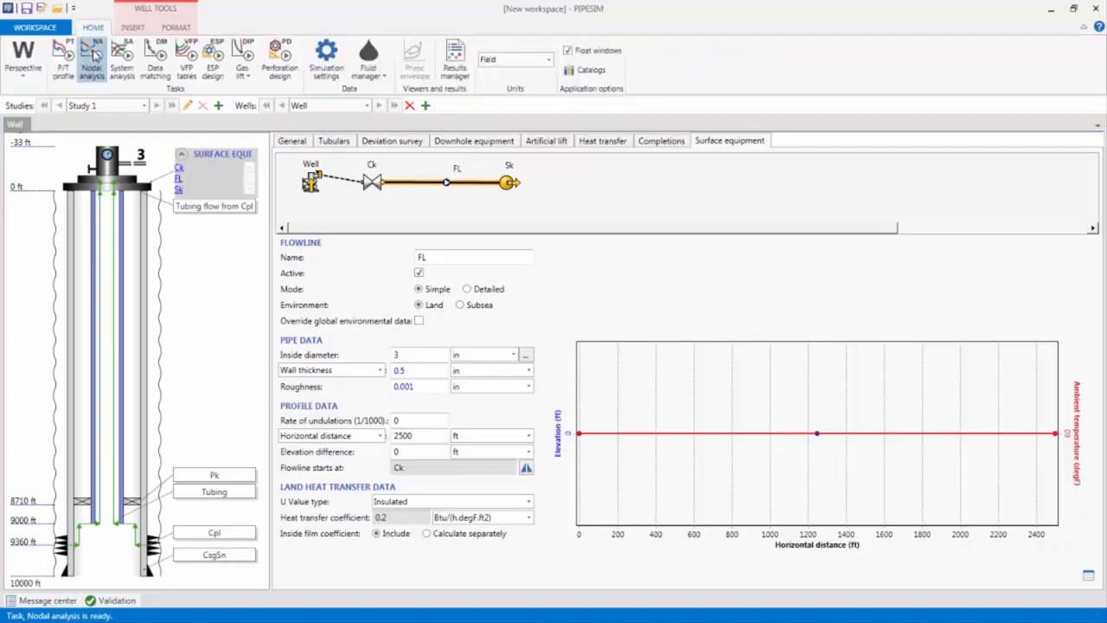
left_click(99, 62)
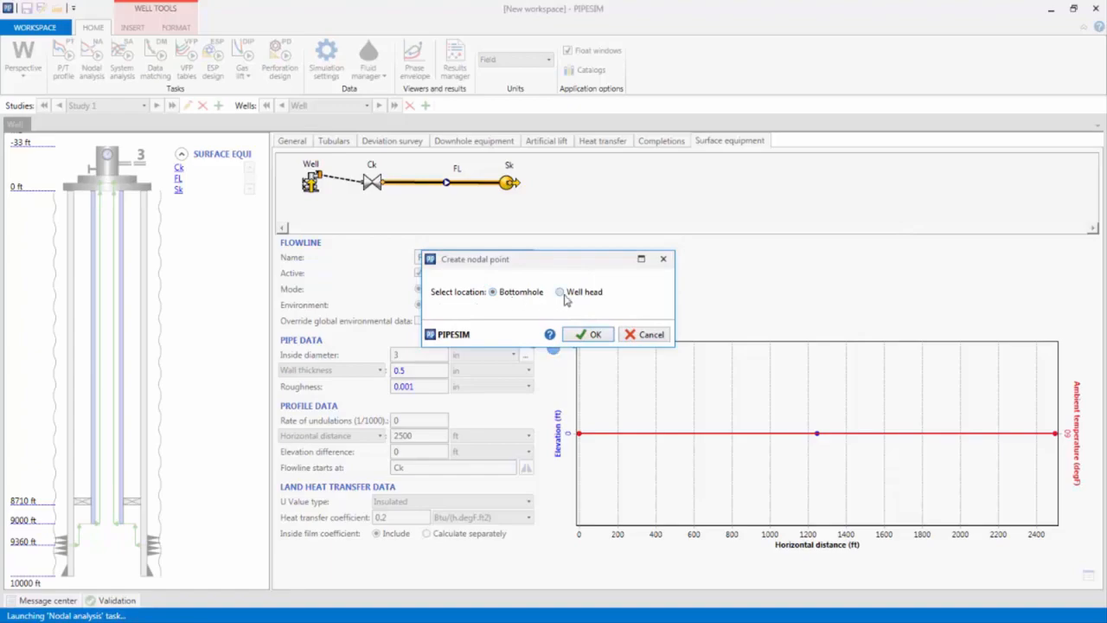
left_click(581, 335)
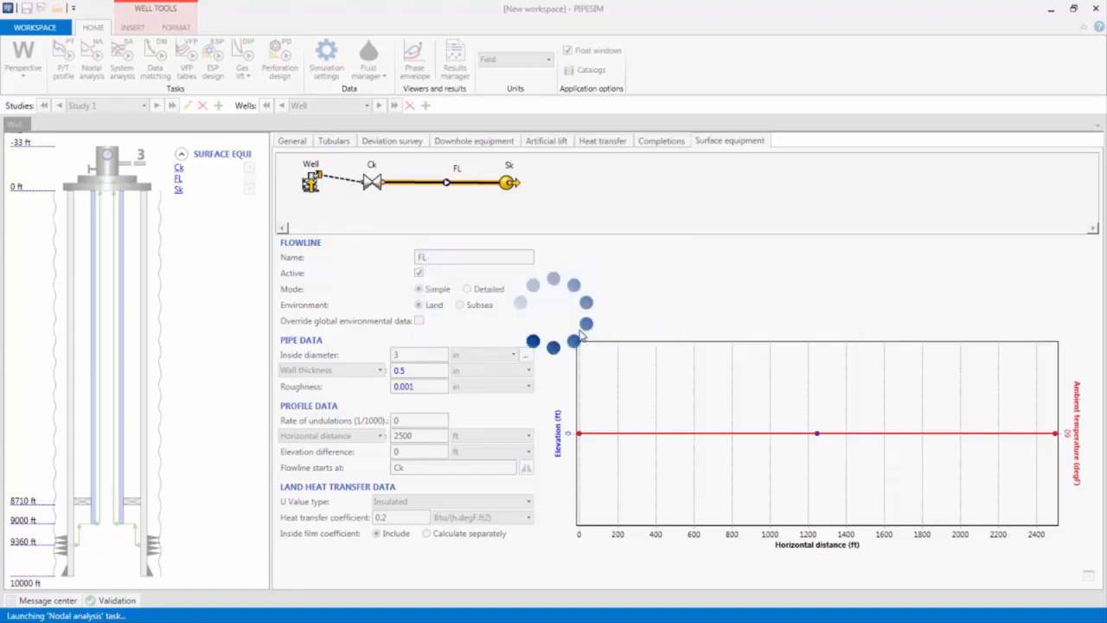
left_click_drag(532, 66, 651, 85)
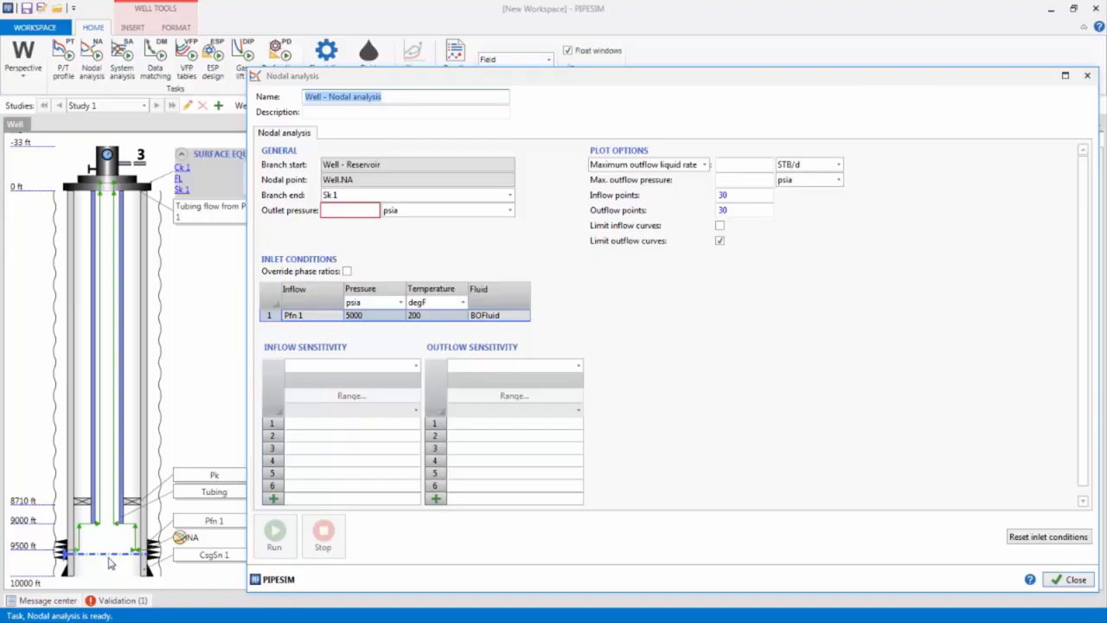
left_click(349, 210)
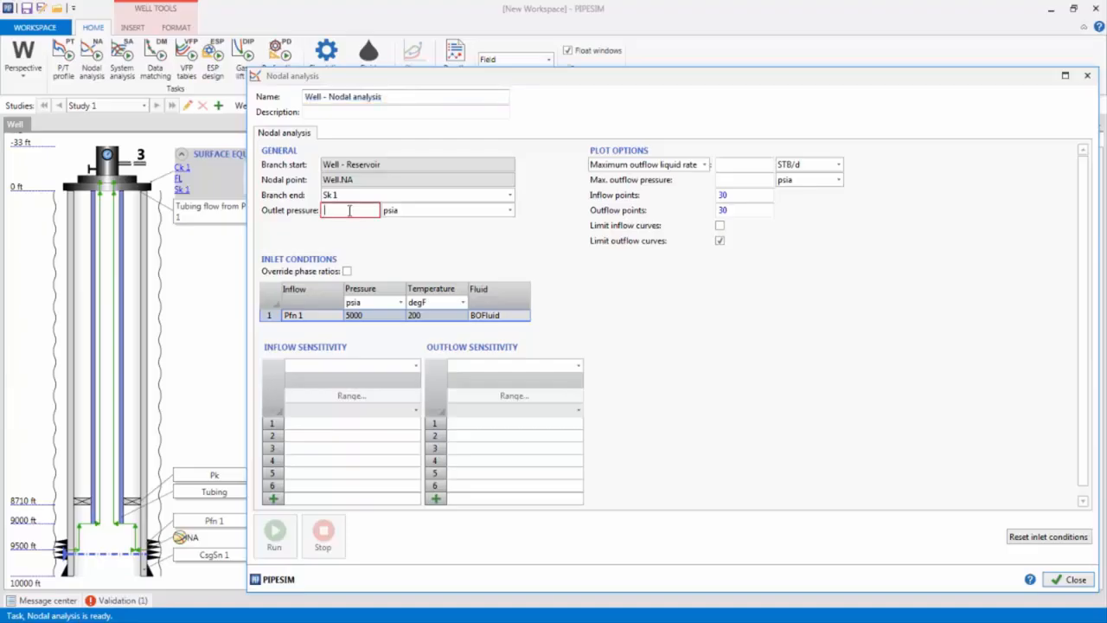
type("250")
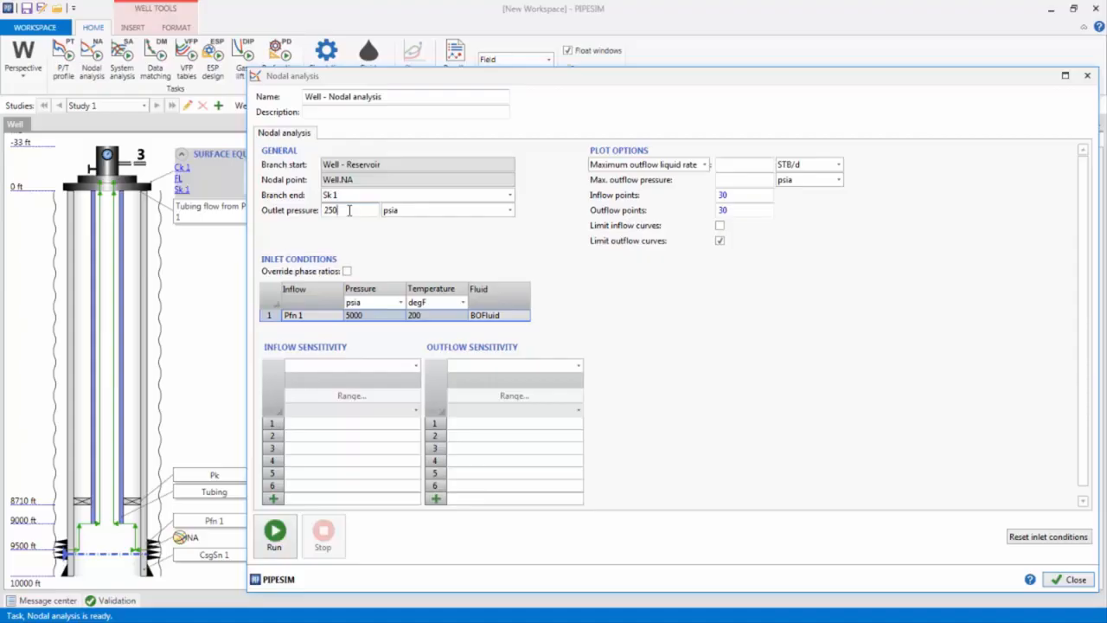
left_click(275, 533)
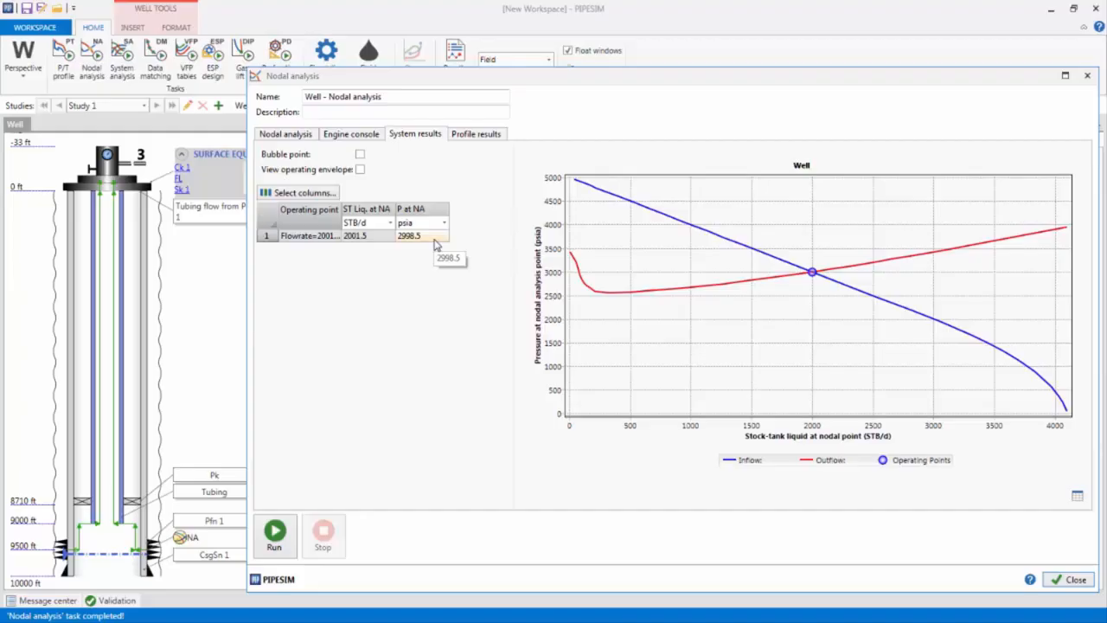
- Display the bubble point line and the operating envelope on the system results plot
left_click(360, 155)
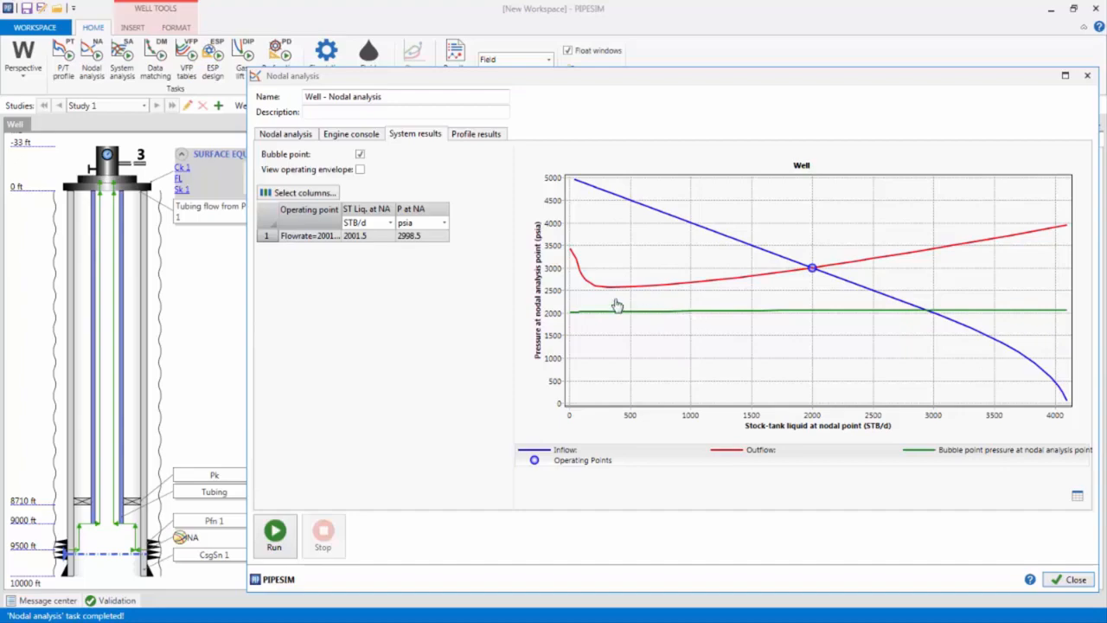
left_click(361, 171)
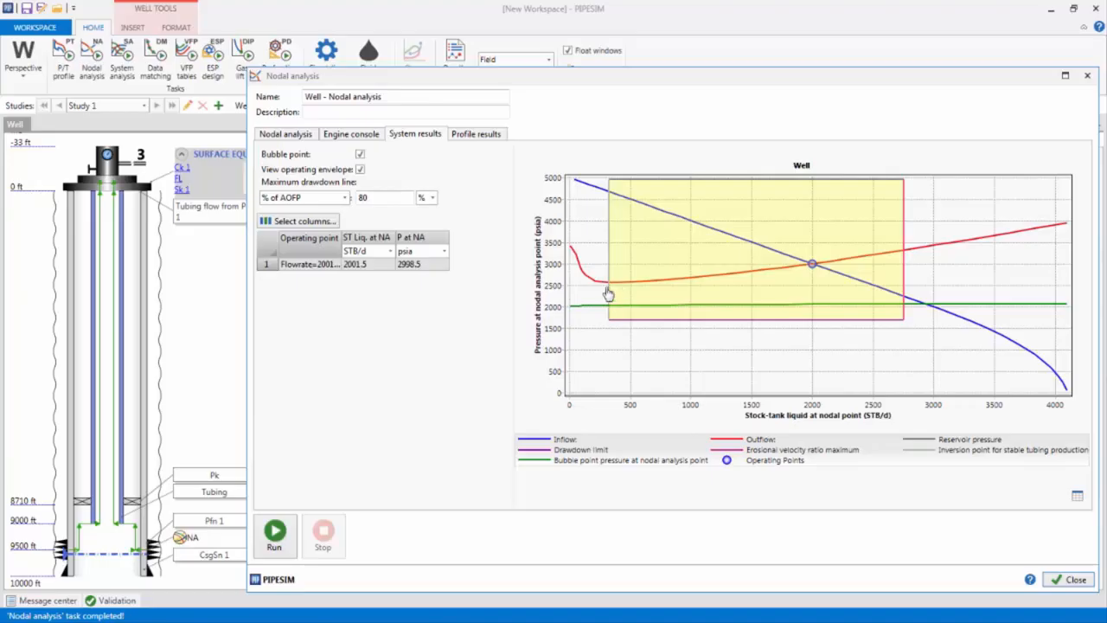
- Examine the profile results plot of elevation against pressure and the variables available for its bottom X-axis
left_click(476, 135)
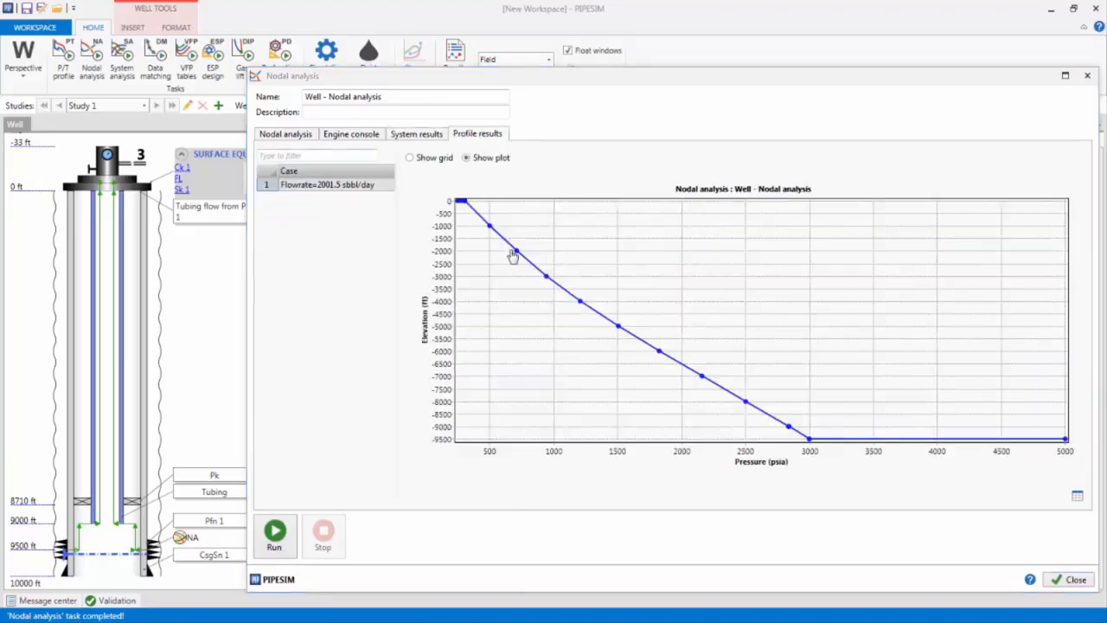
double_click(524, 293)
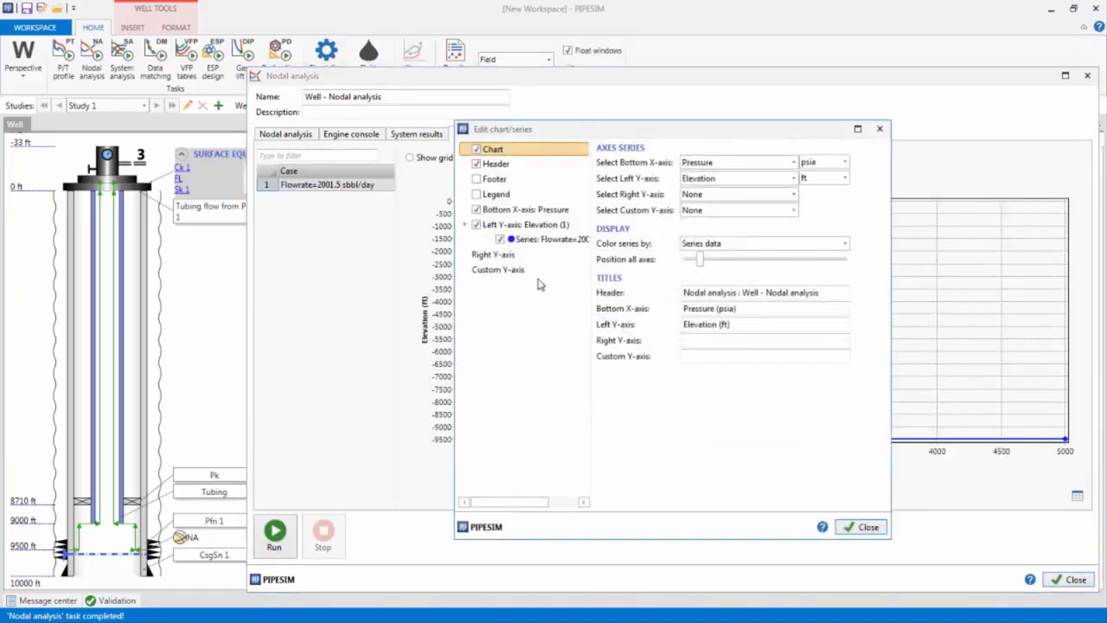
left_click(707, 164)
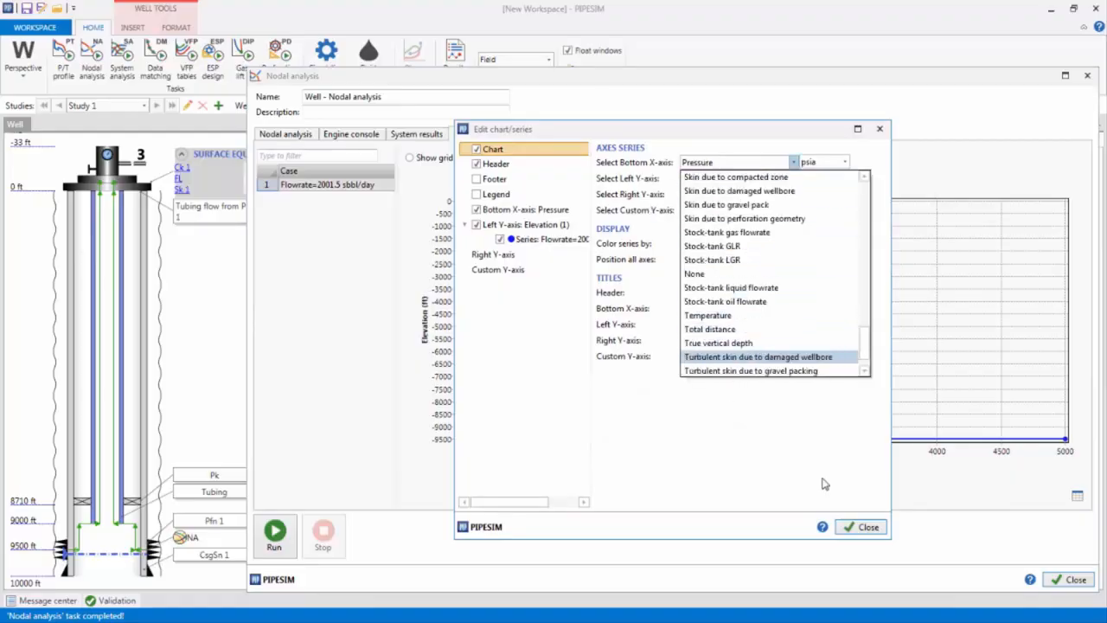
left_click(857, 527)
left_click(858, 527)
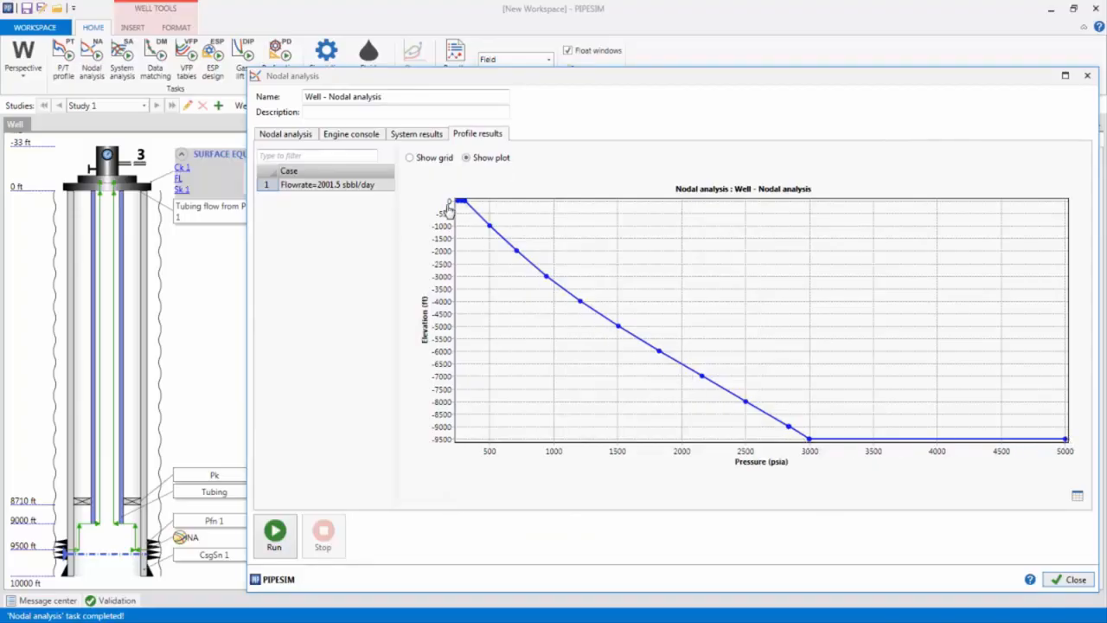
- Show the profile results as a grid, add the Flowing gas flowrate column and close the nodal analysis
left_click(409, 158)
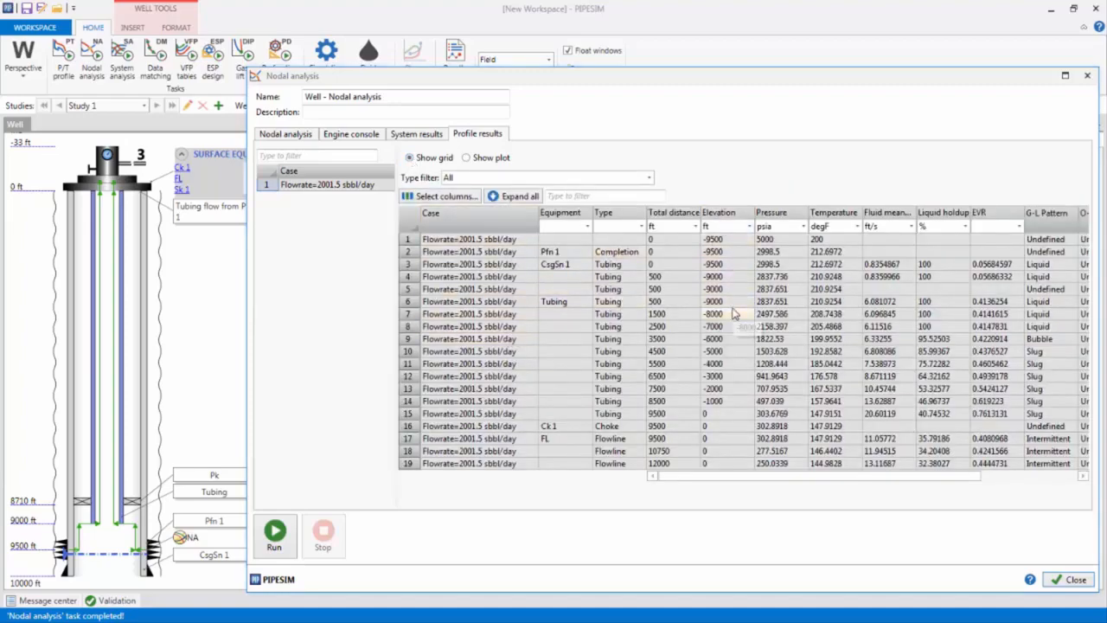
left_click(463, 199)
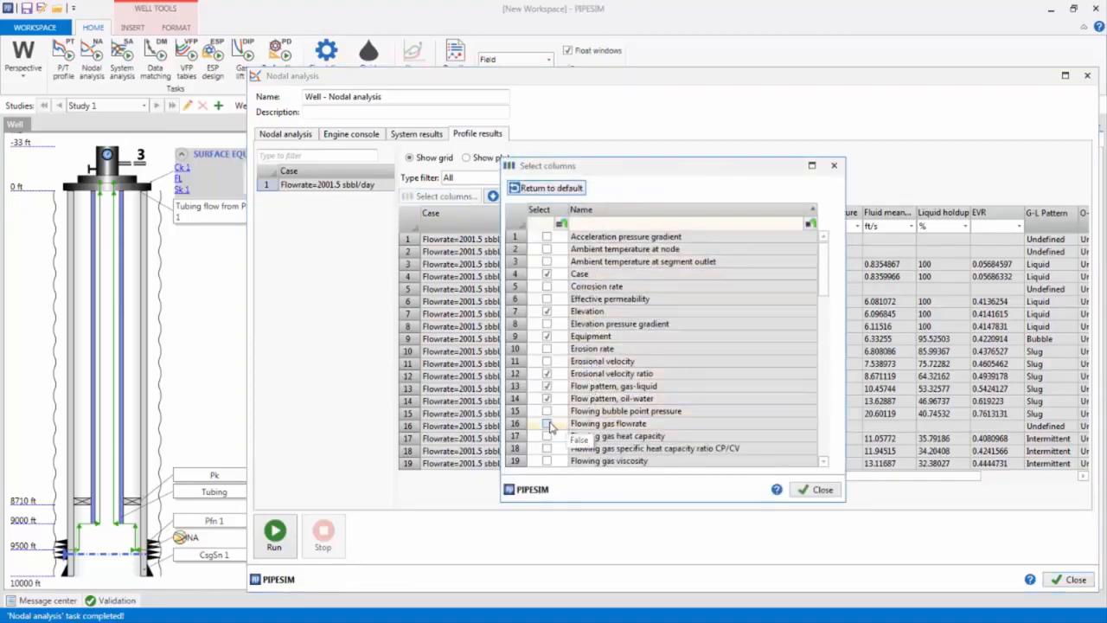
left_click(546, 423)
left_click(816, 490)
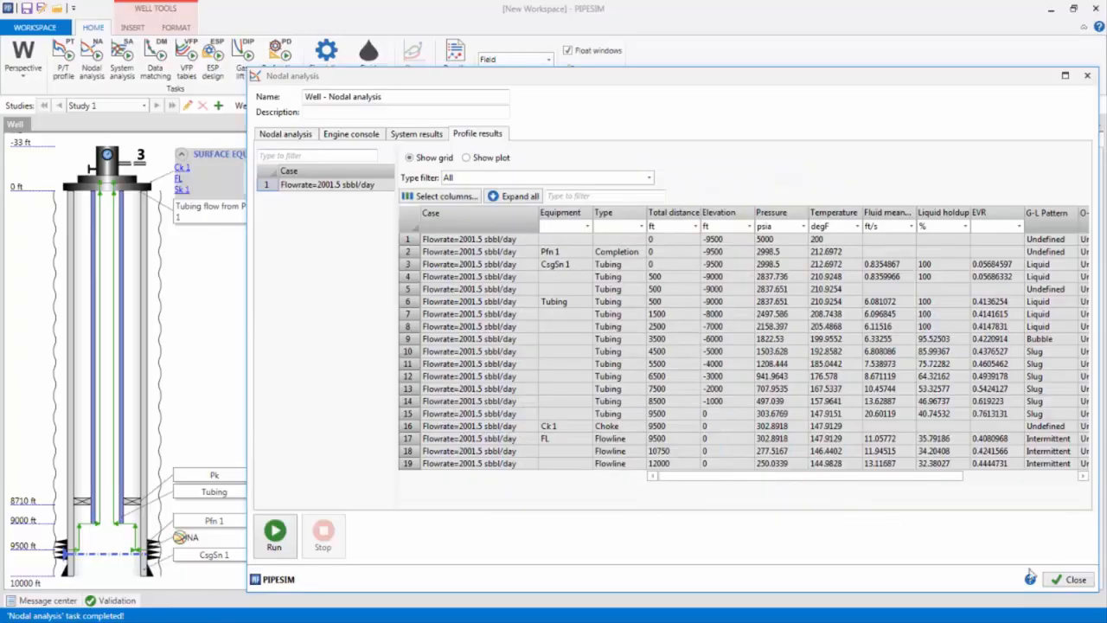
left_click(1072, 579)
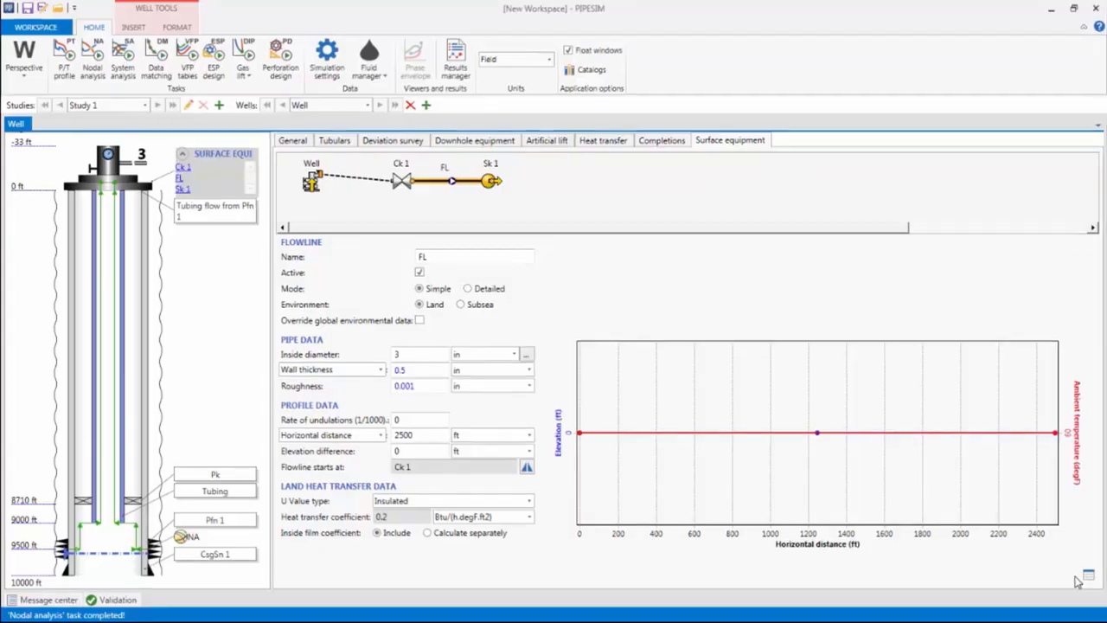
- Run the nodal analysis with a 4000 psia inlet pressure and phase ratios overridden to 80% watercut, and close it after viewing the results
left_click(94, 60)
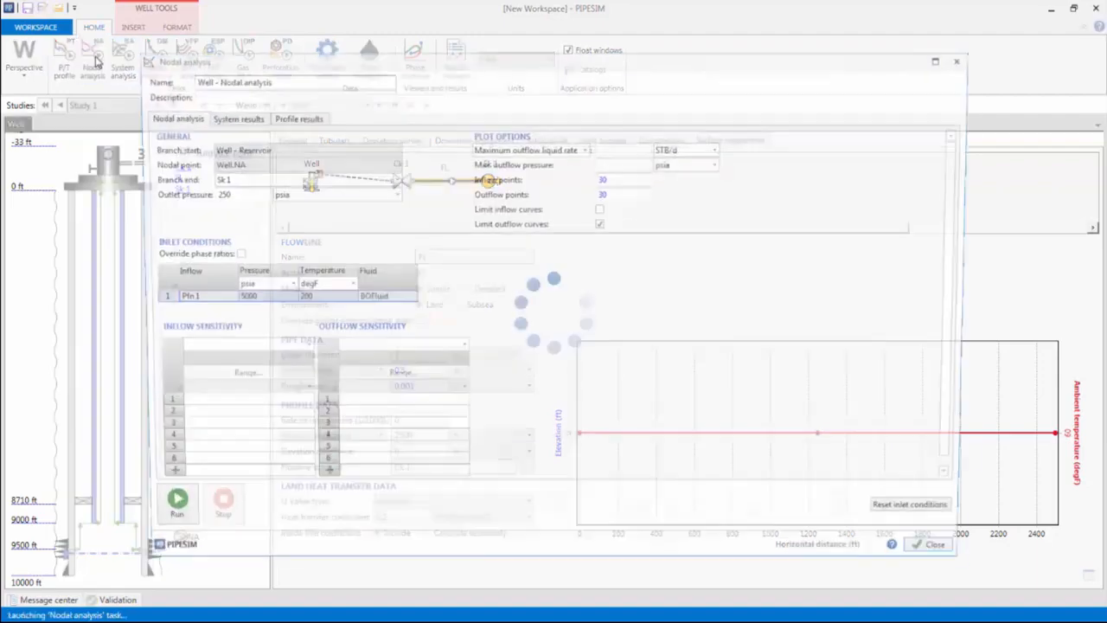
left_click(236, 297)
type("4000")
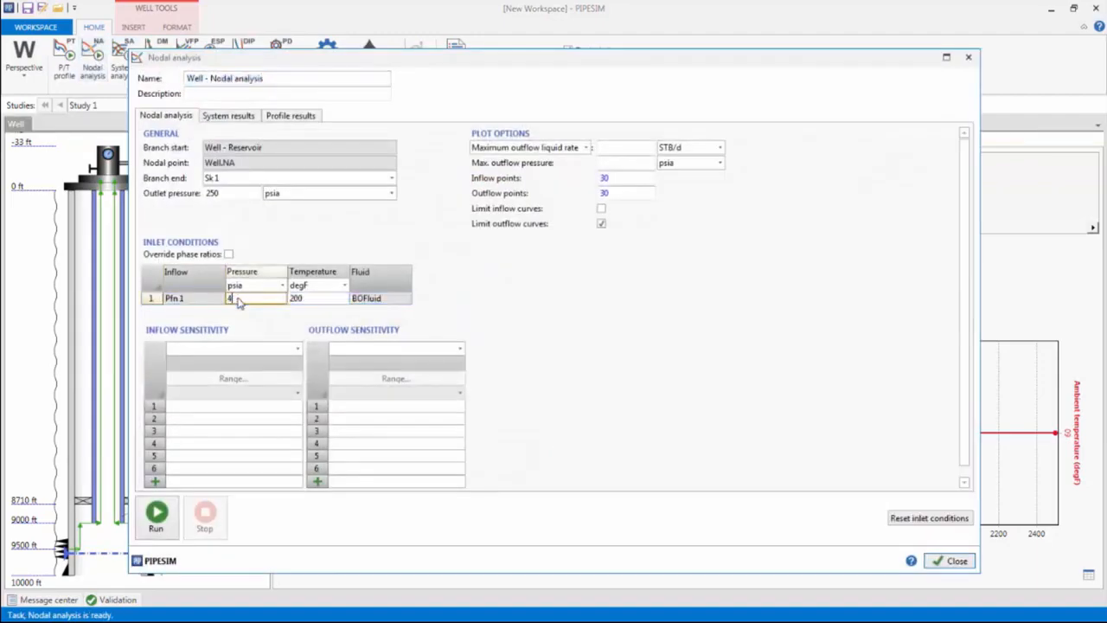
left_click(229, 254)
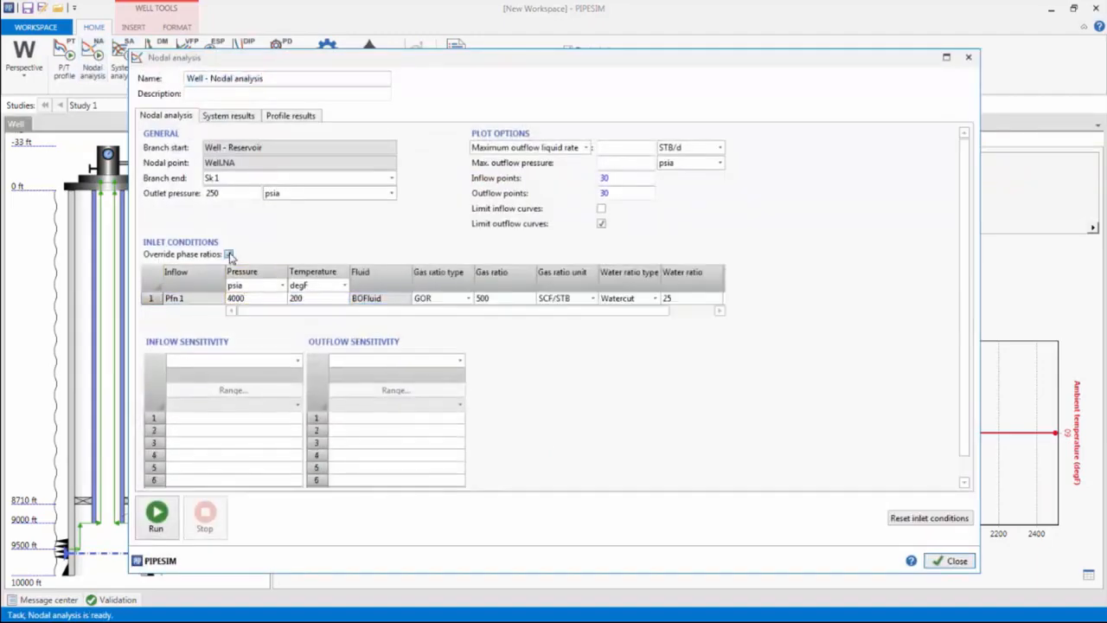
left_click(703, 303)
type("25")
type("80")
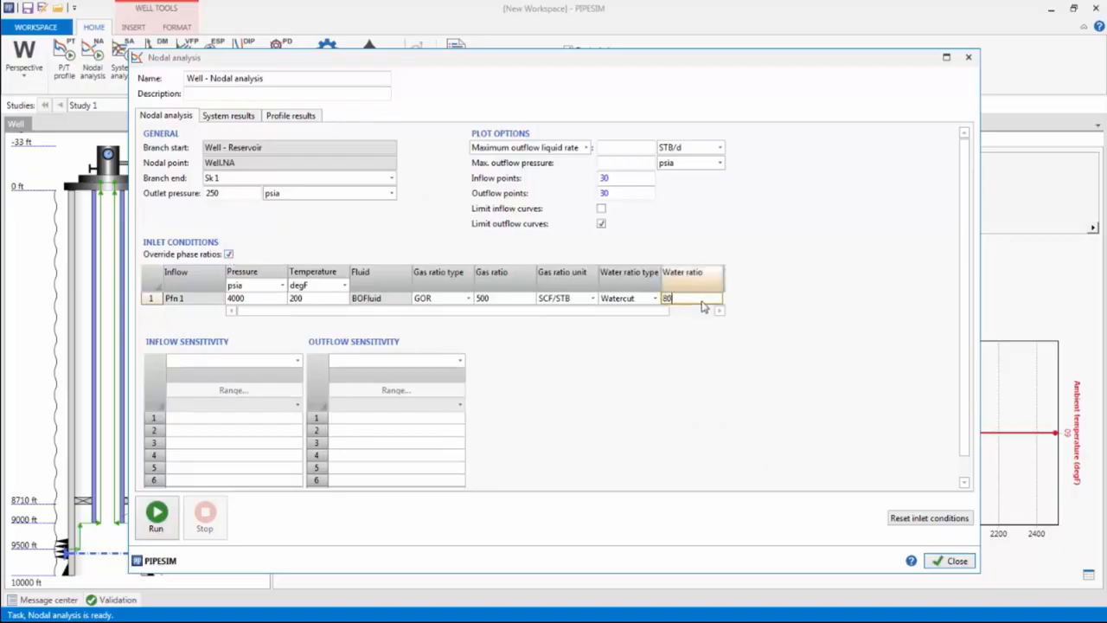
left_click(156, 517)
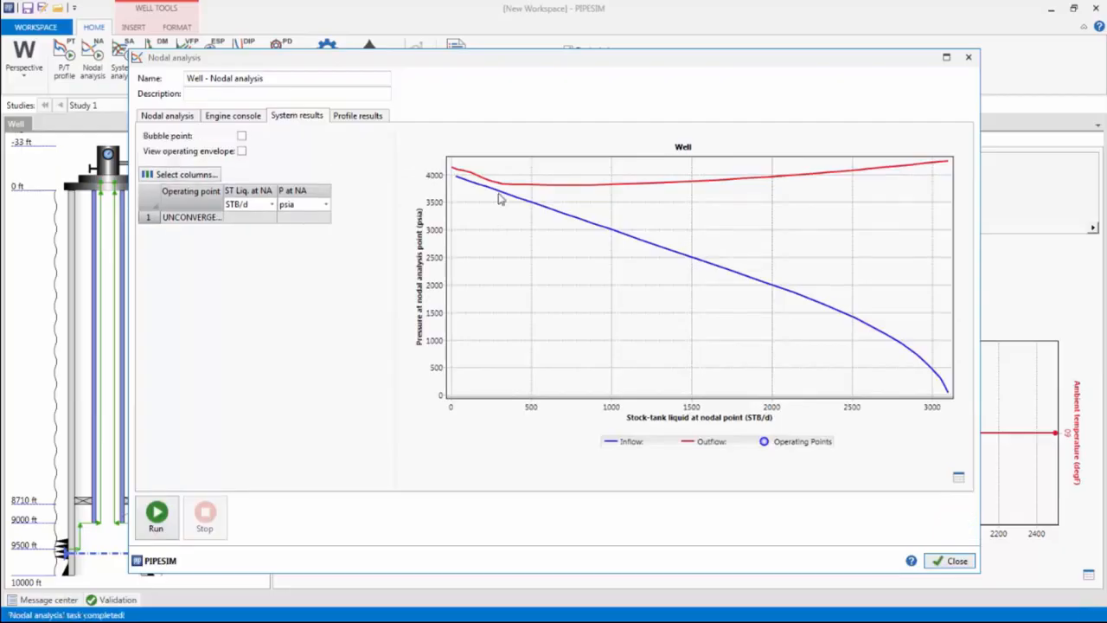
left_click(952, 561)
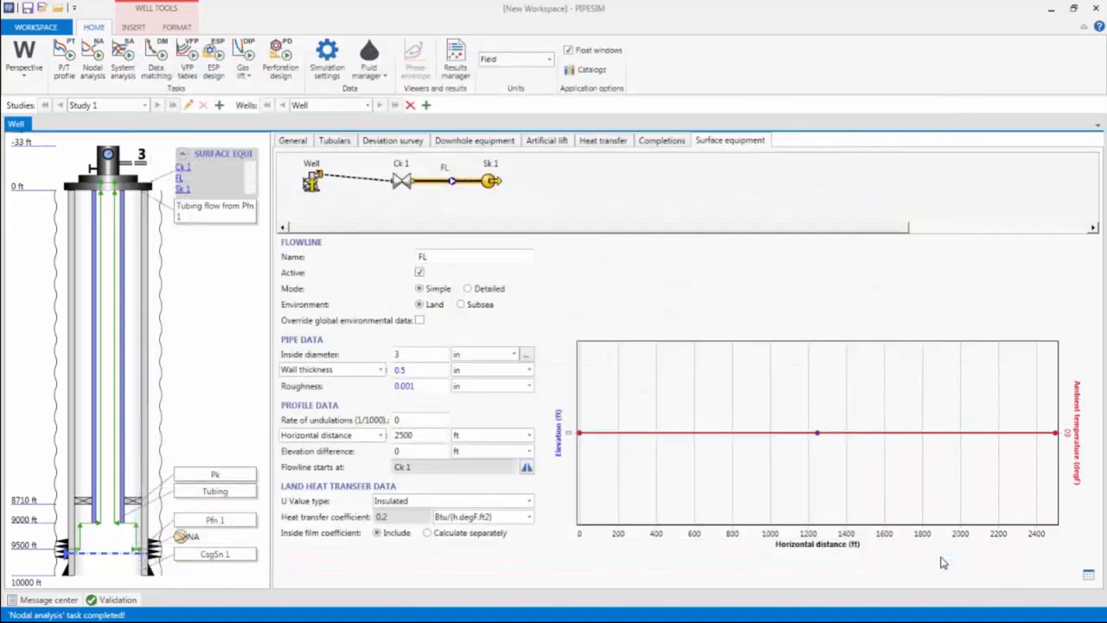
- Add an ESP to the well's pump lift equipment at a measured depth of 8956 ft
left_click(548, 143)
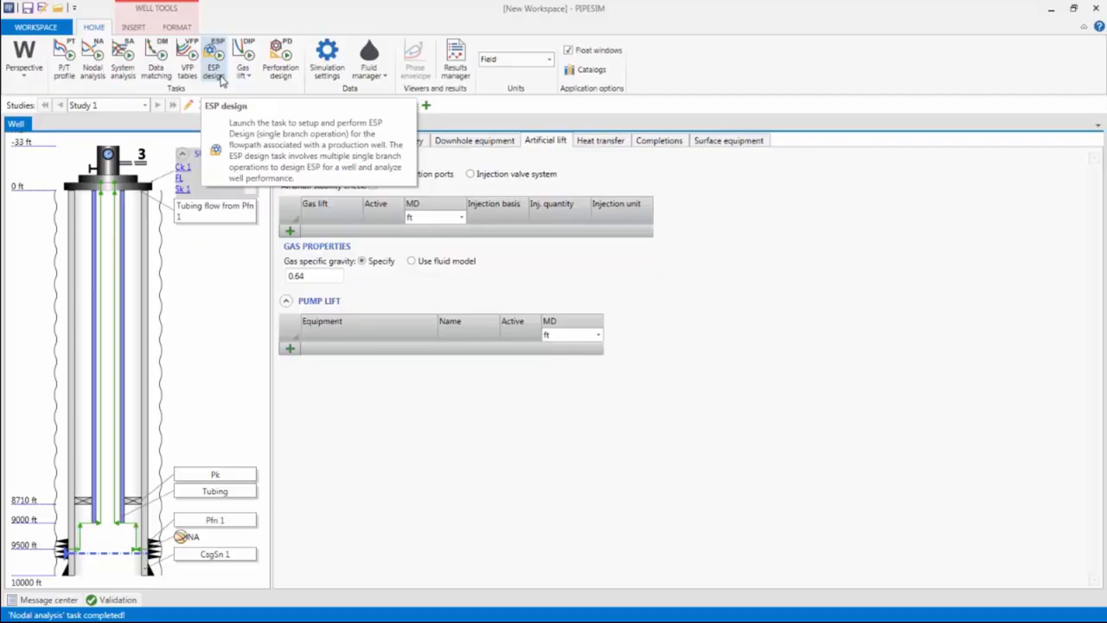
left_click(288, 350)
left_click(417, 349)
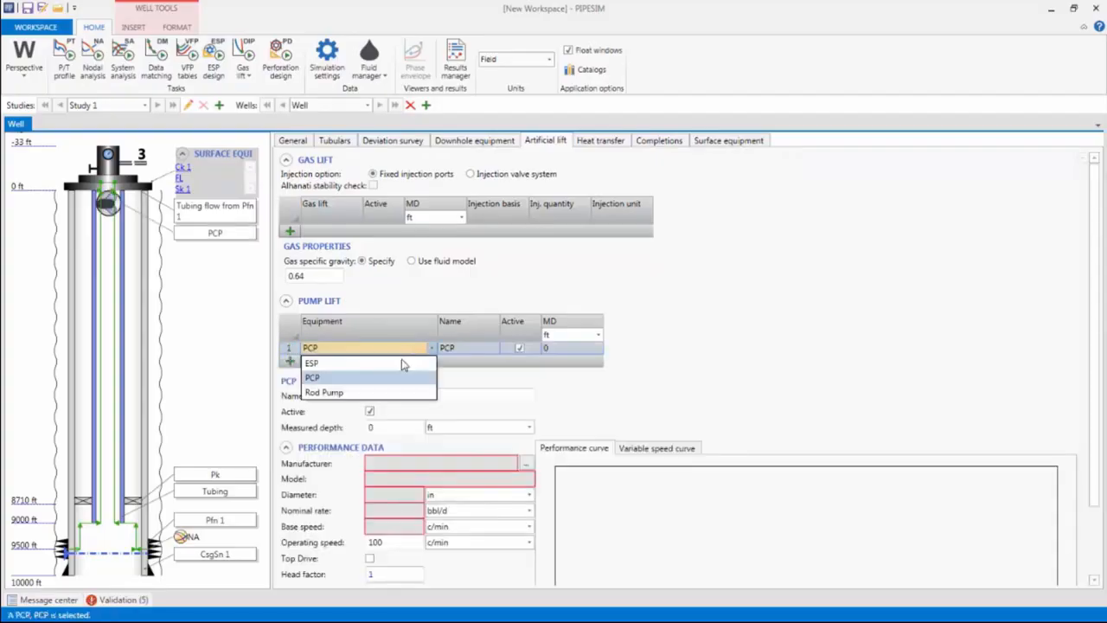
left_click(401, 363)
left_click(553, 350)
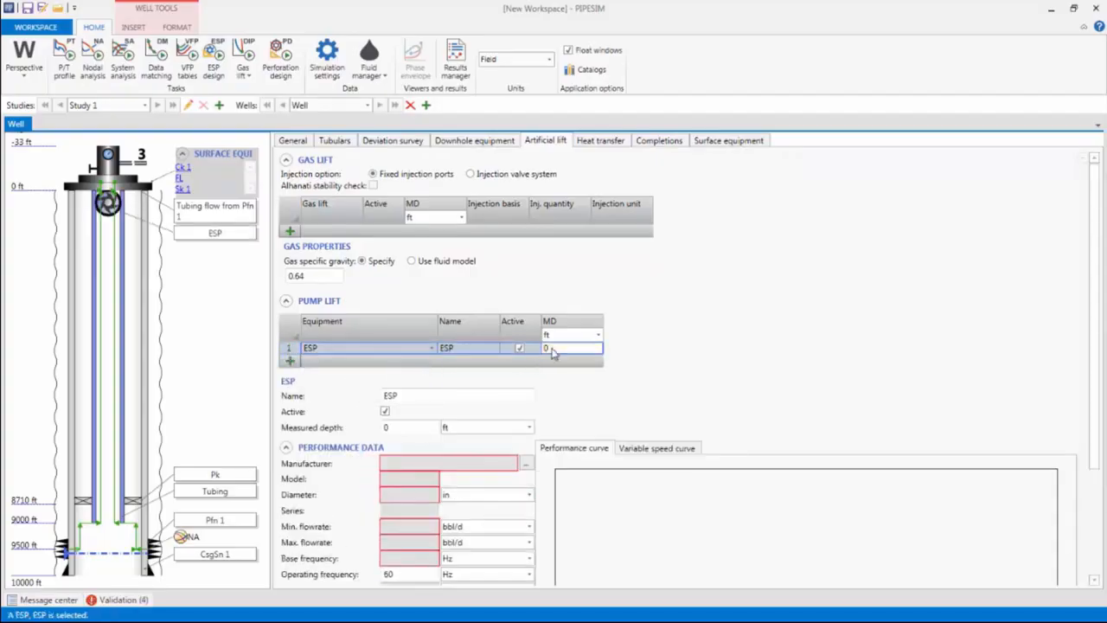
type("8966")
key("Return")
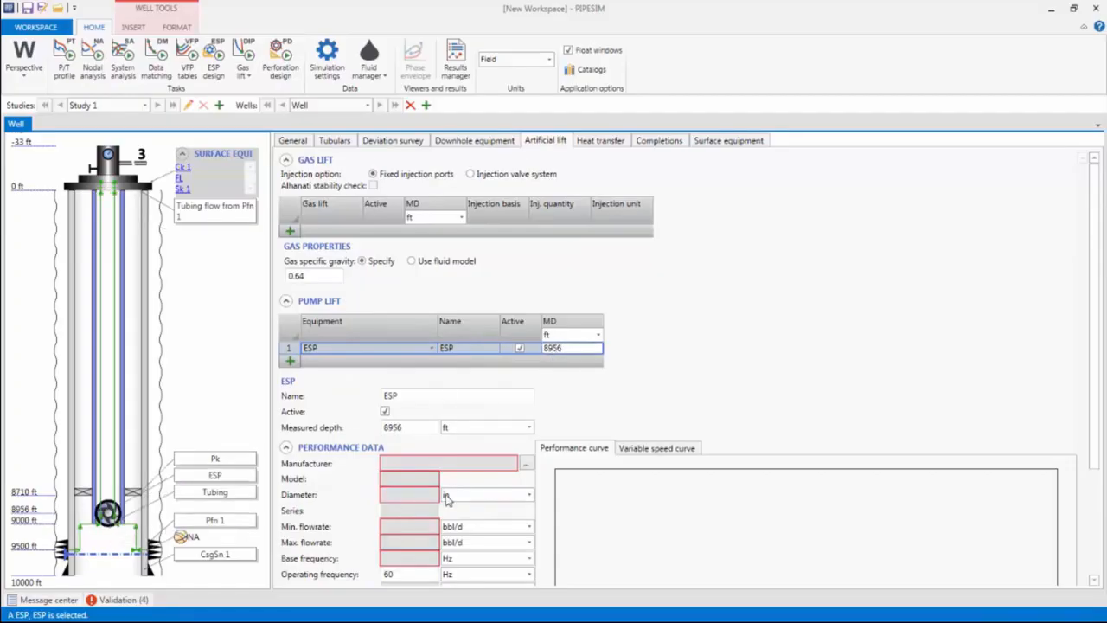
- Assign the REDA DN1800 pump from the ESP catalog, using an operating flowrate of 2000 STB/d to get the recommendations
left_click(526, 465)
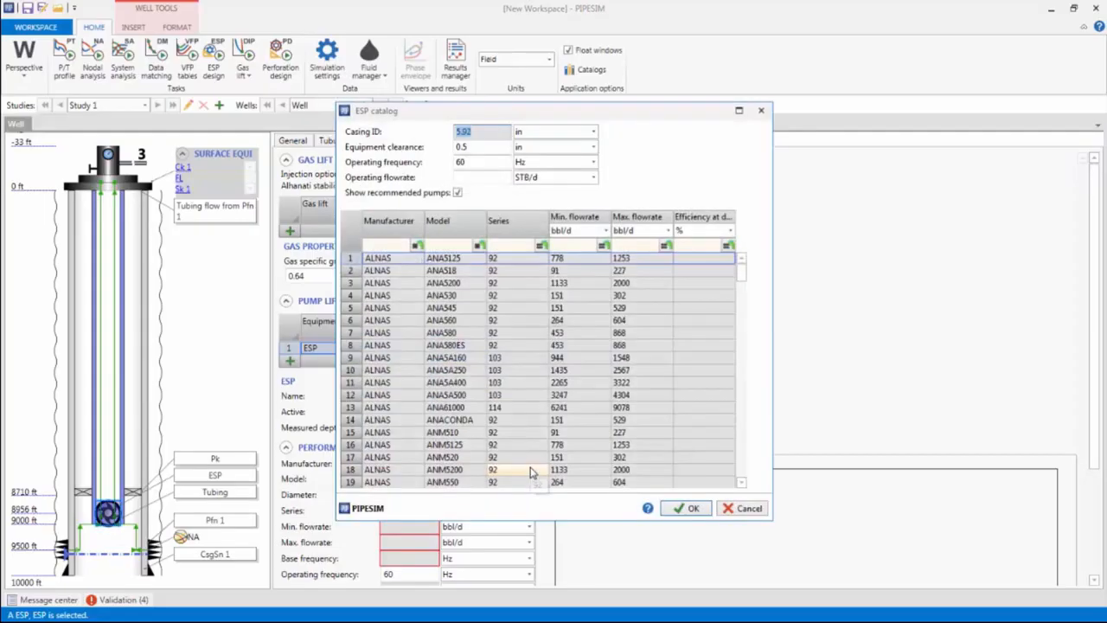
left_click(484, 177)
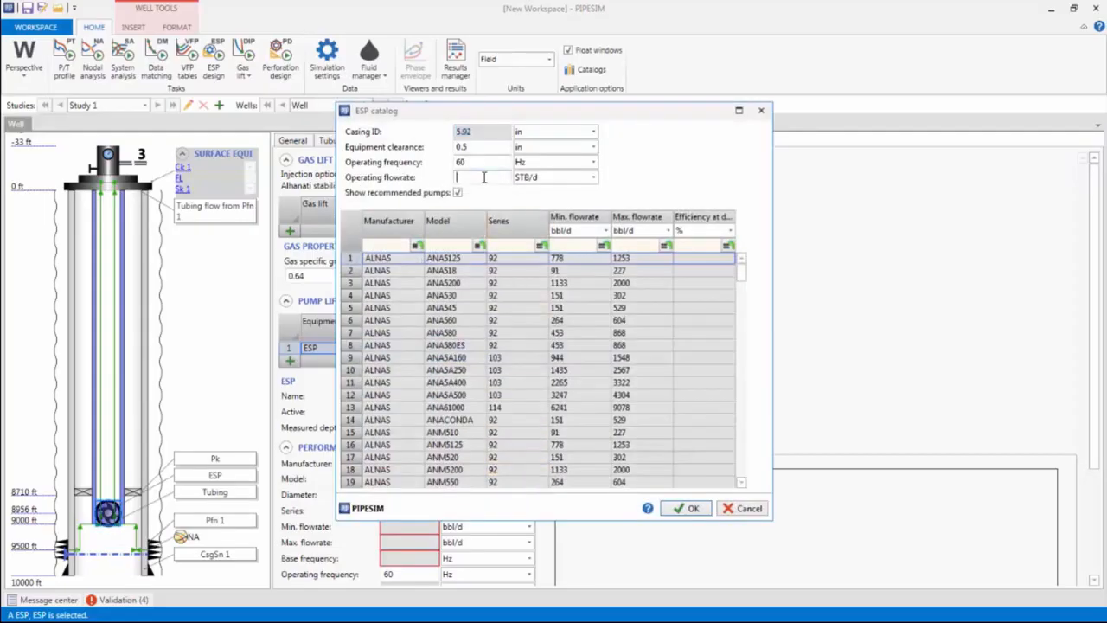
type("2000")
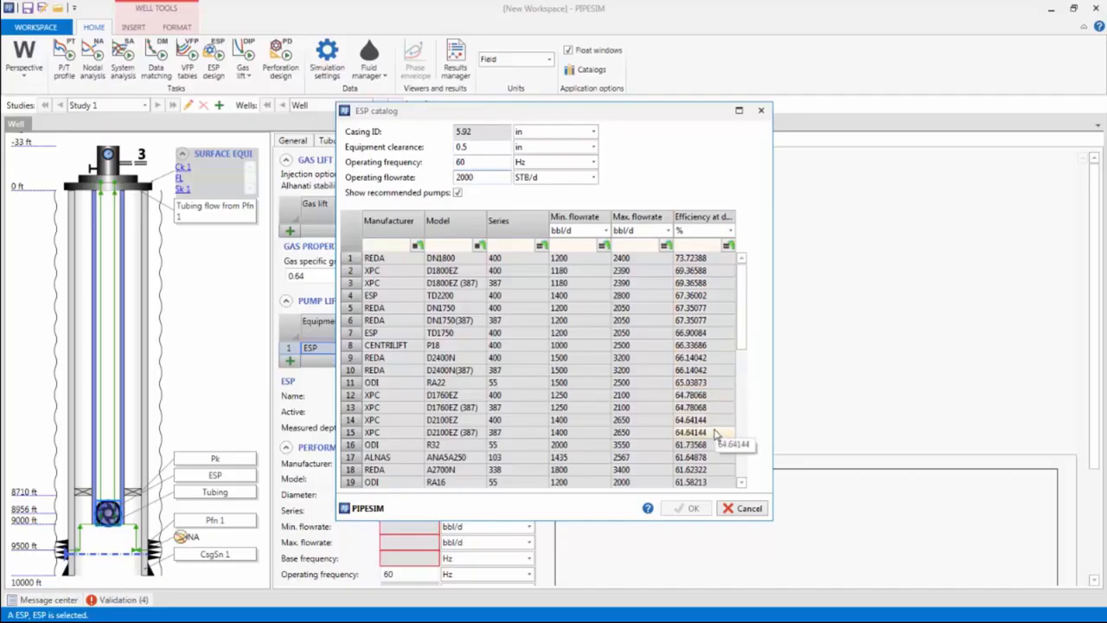
left_click(702, 259)
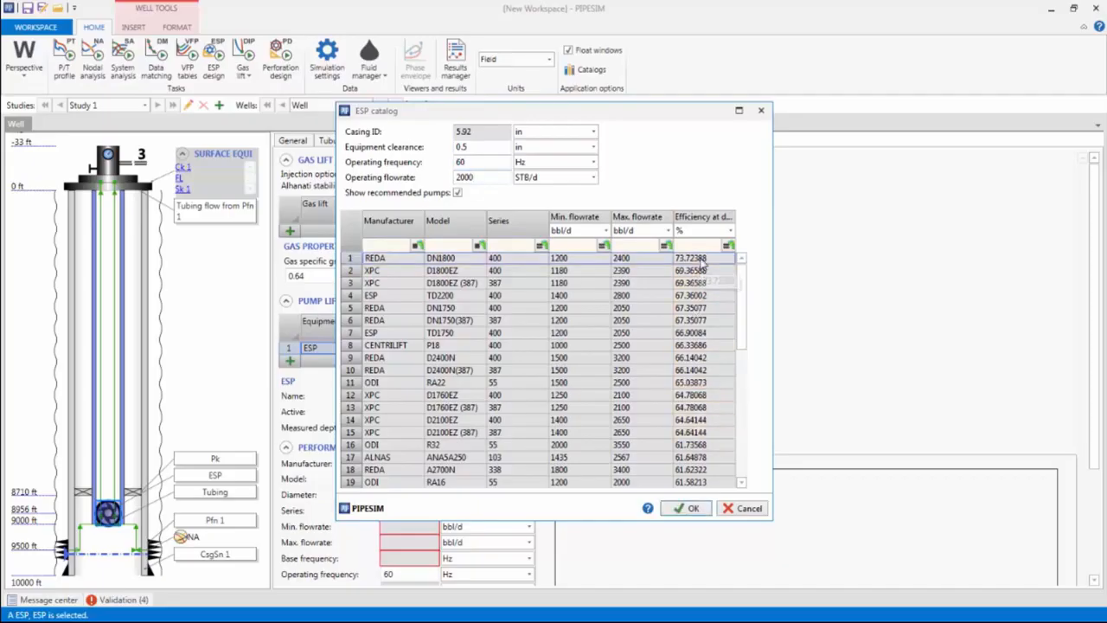
left_click(695, 508)
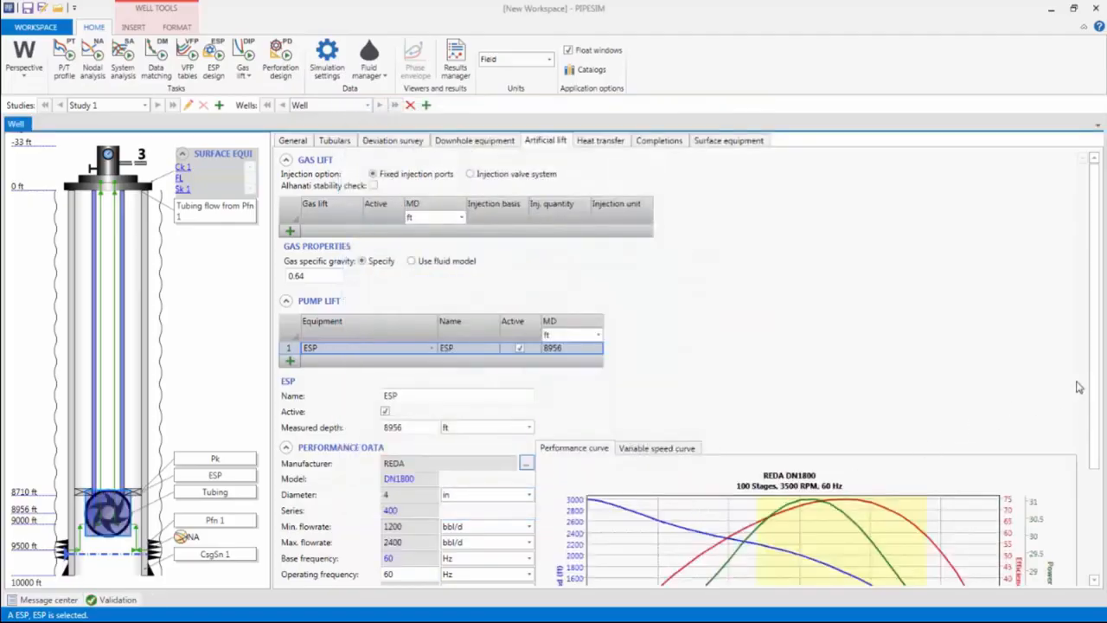
- Enable viscosity correction and stage by stage calculation for the ESP
left_click_drag(1096, 378, 1080, 506)
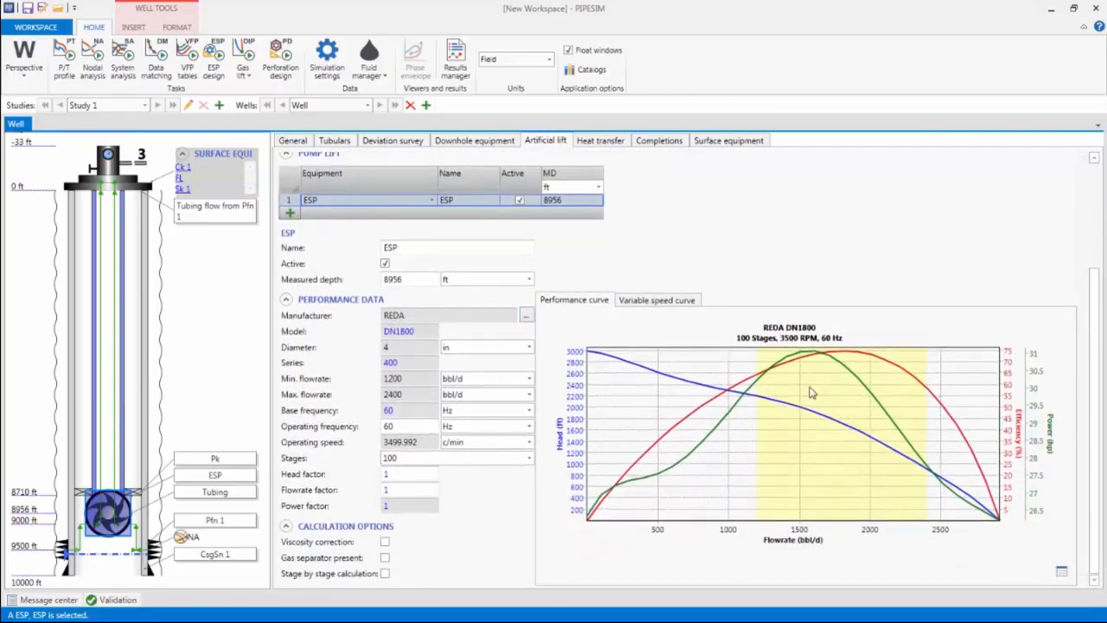
left_click(410, 461)
left_click(385, 542)
left_click(386, 574)
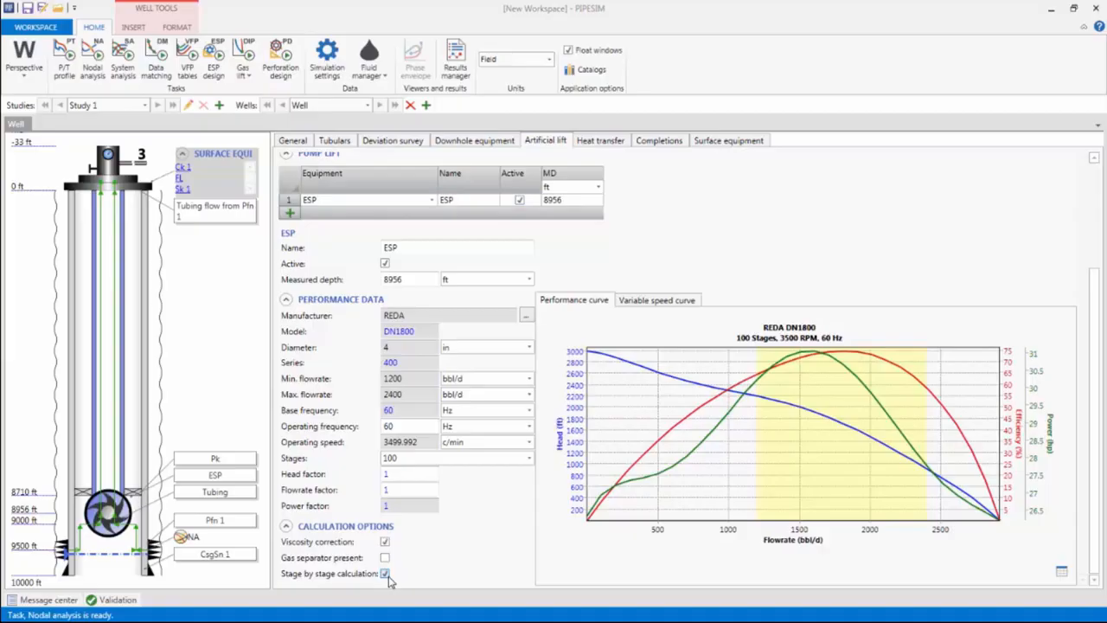
- Run a nodal analysis with the ESP operating frequency as outflow sensitivity, using values of 0 and 60 Hz
left_click(87, 71)
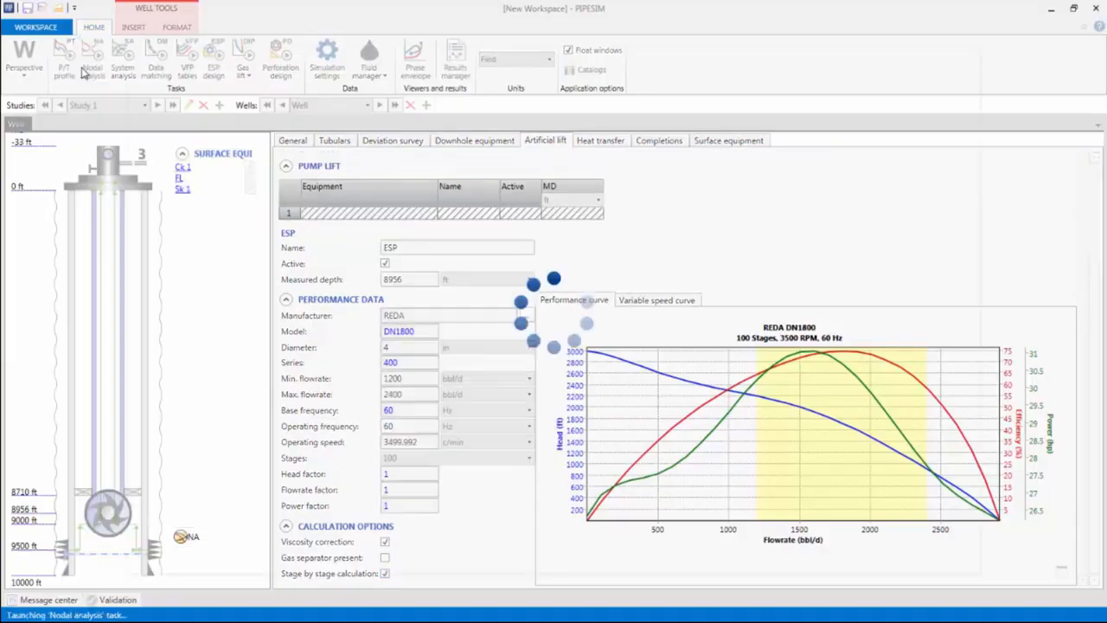
left_click(363, 350)
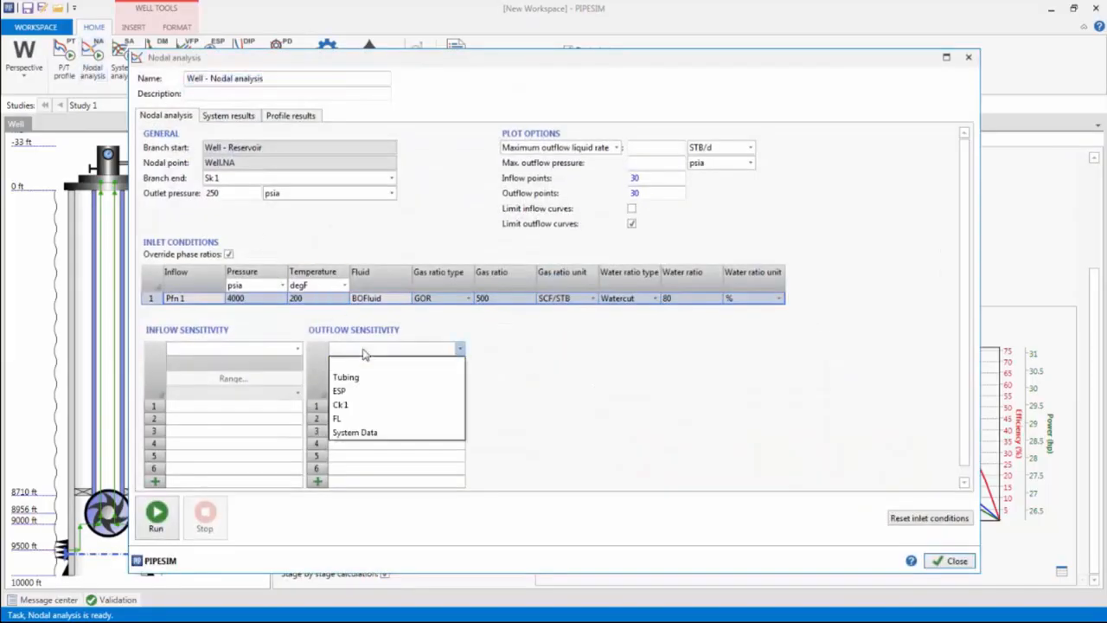
left_click(350, 390)
left_click(360, 364)
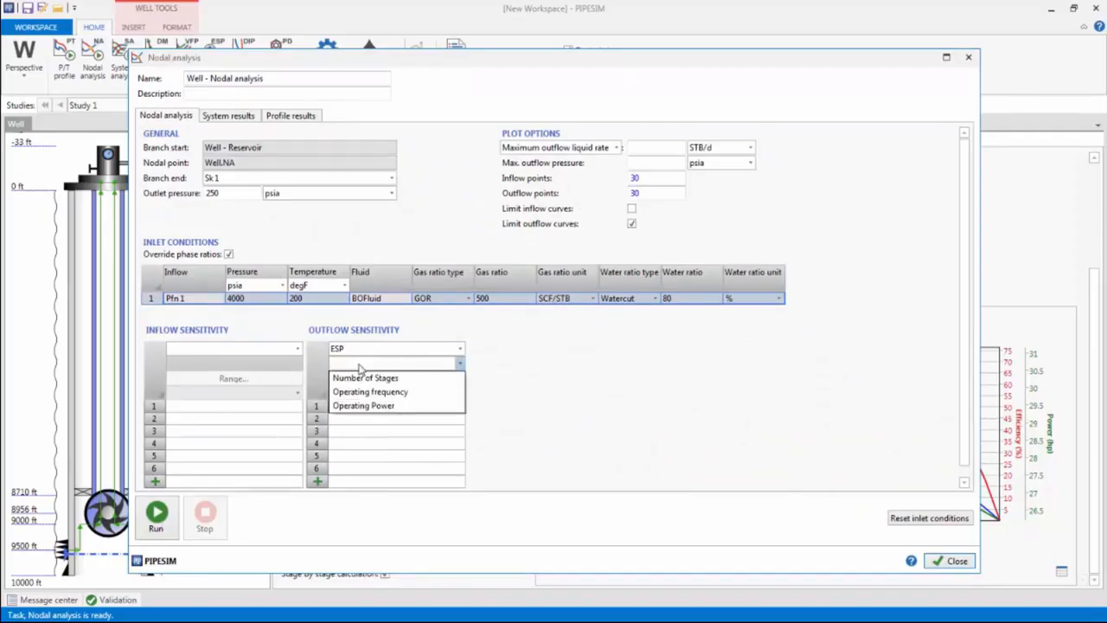
left_click(355, 391)
left_click(353, 409)
type("0")
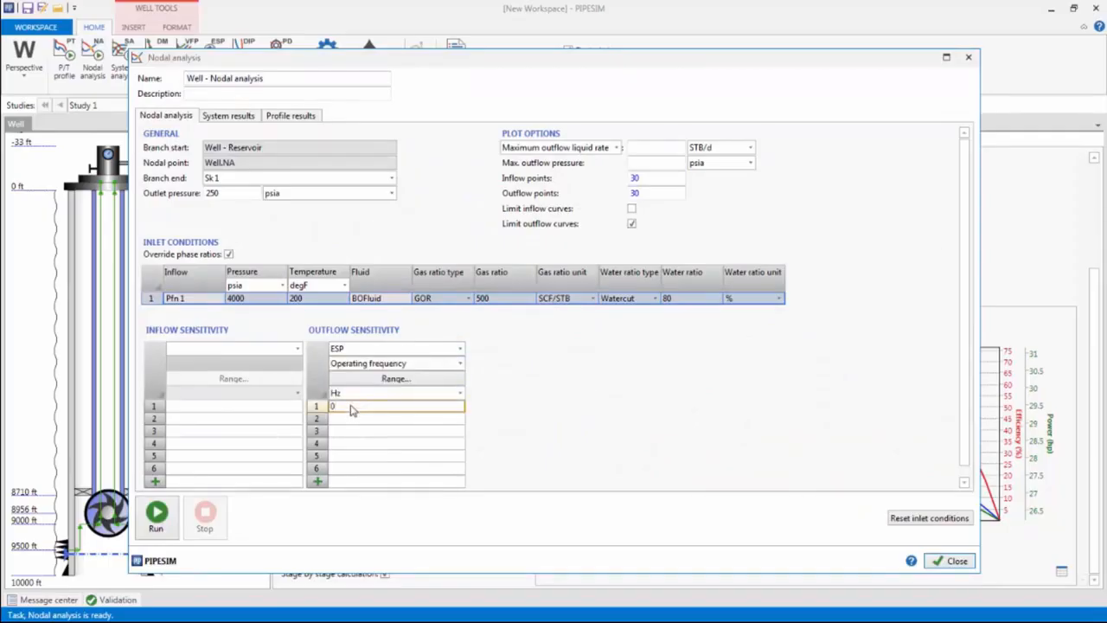
left_click(352, 420)
type("60")
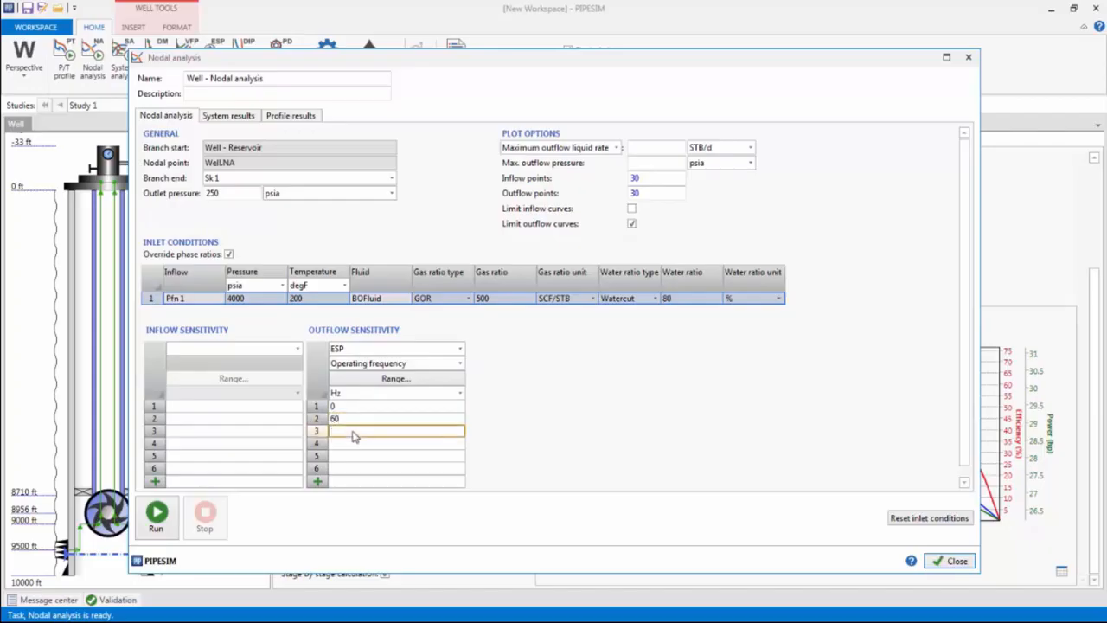
left_click(161, 514)
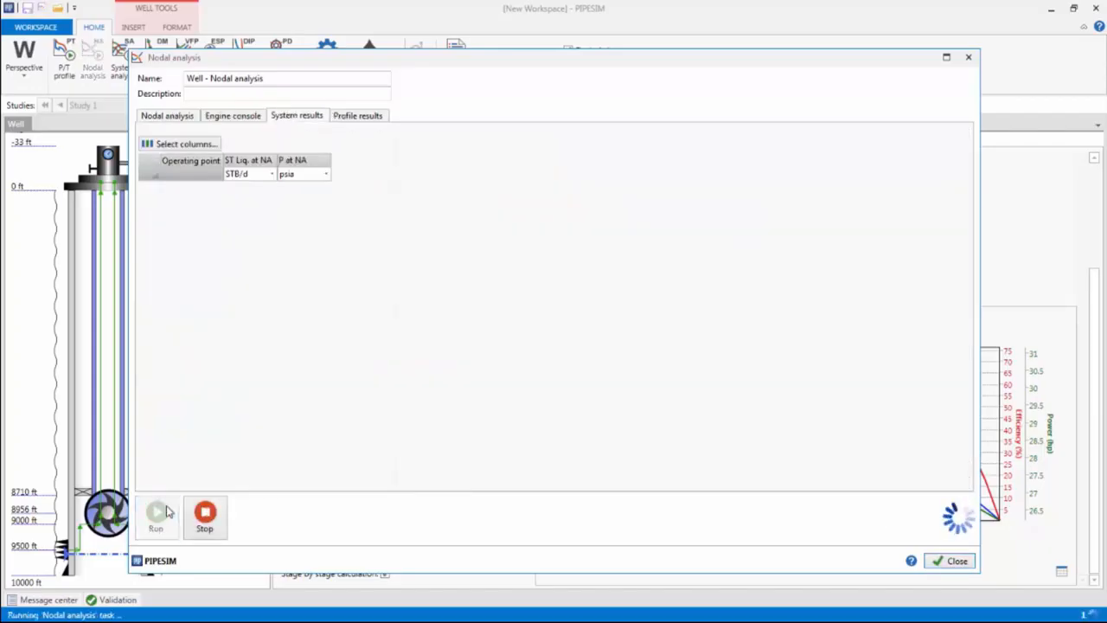